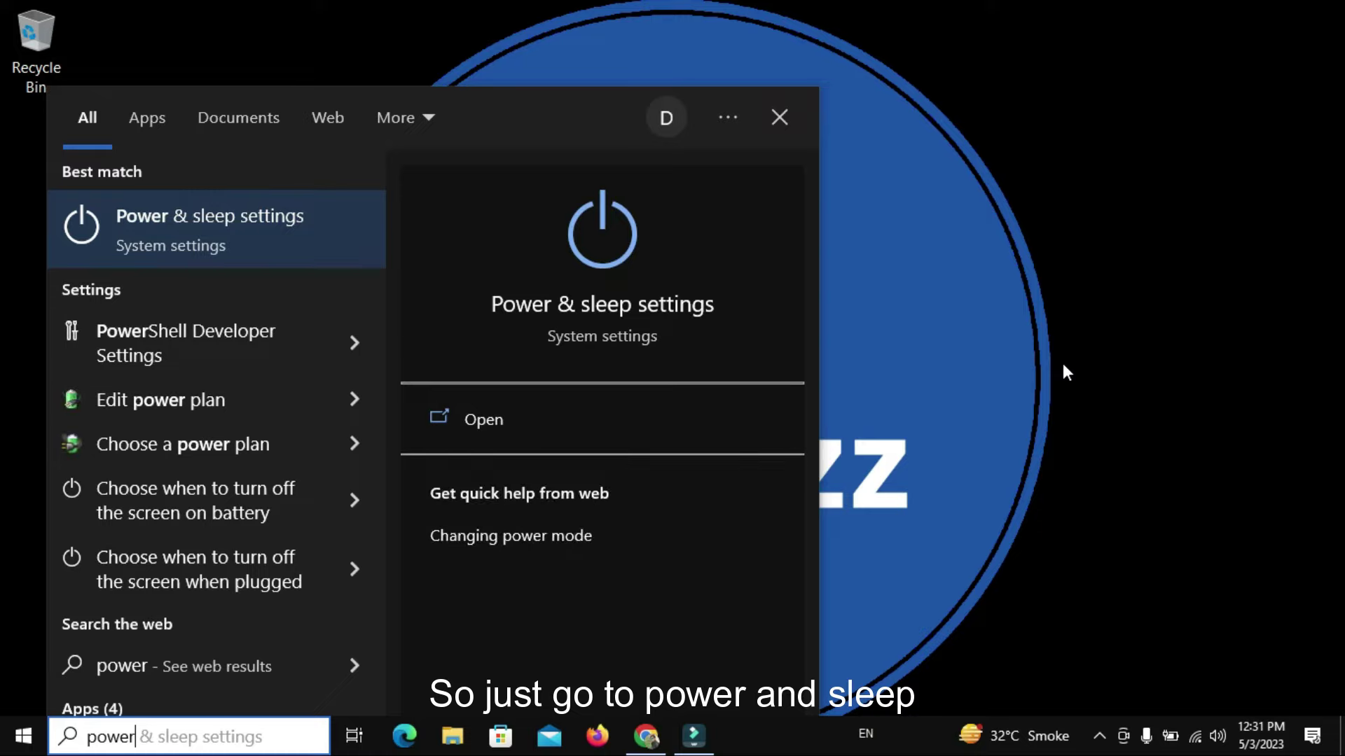
# - Open the additional power settings from Power & sleep and look at the Balanced plan's settings
pyautogui.click(175, 215)
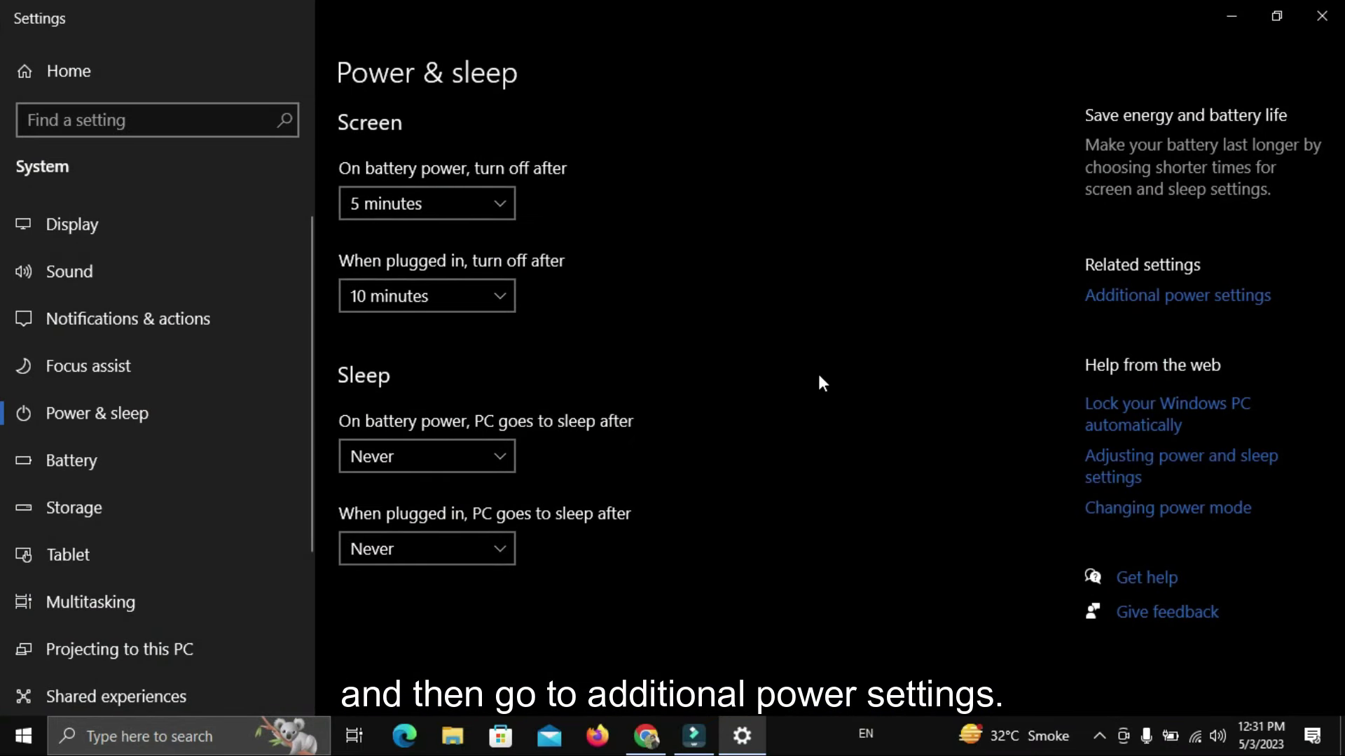
pyautogui.click(1151, 301)
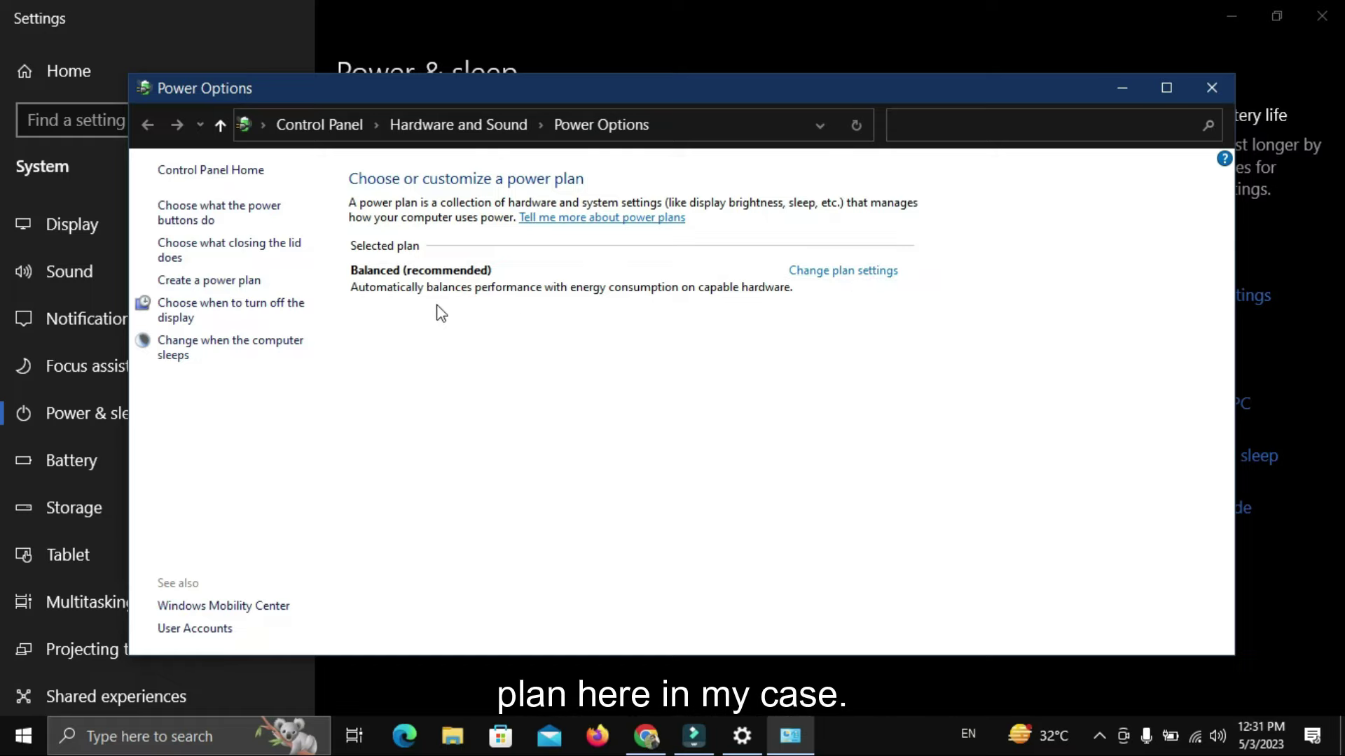
pyautogui.click(846, 271)
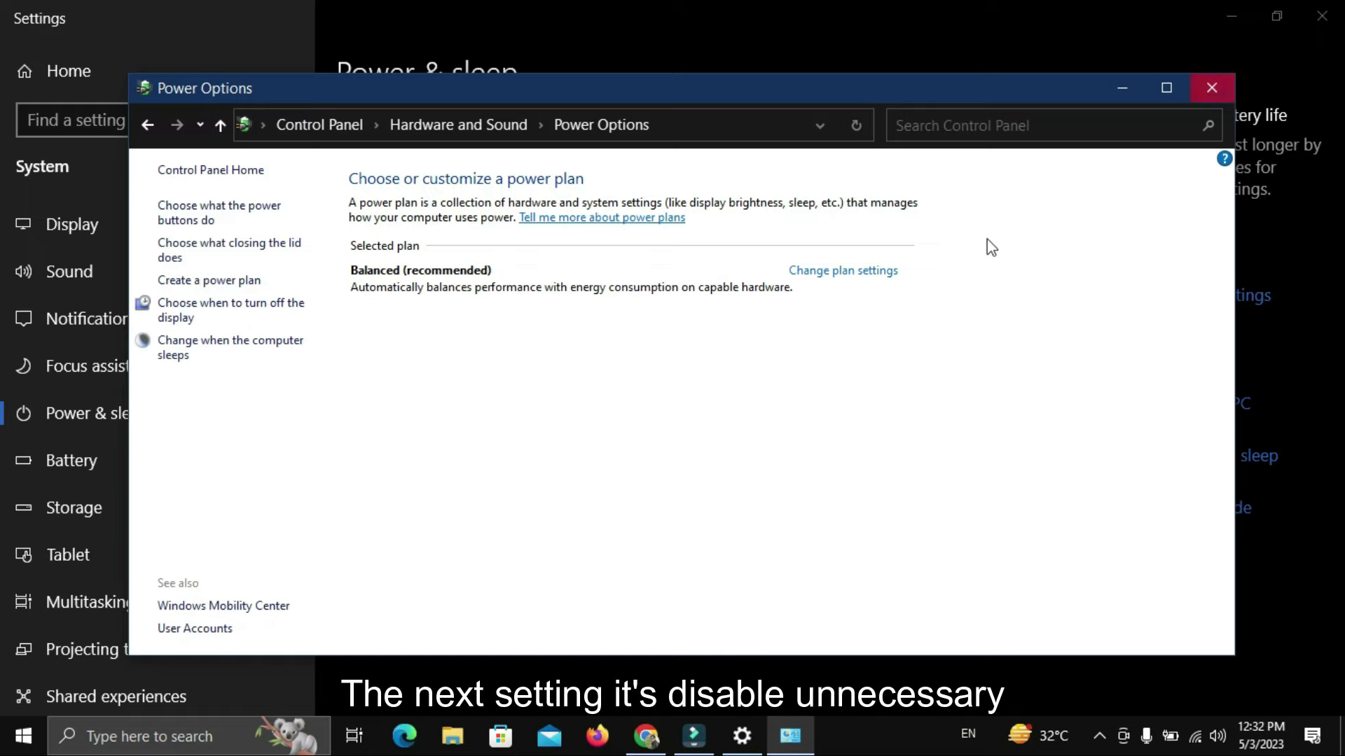
pyautogui.click(743, 738)
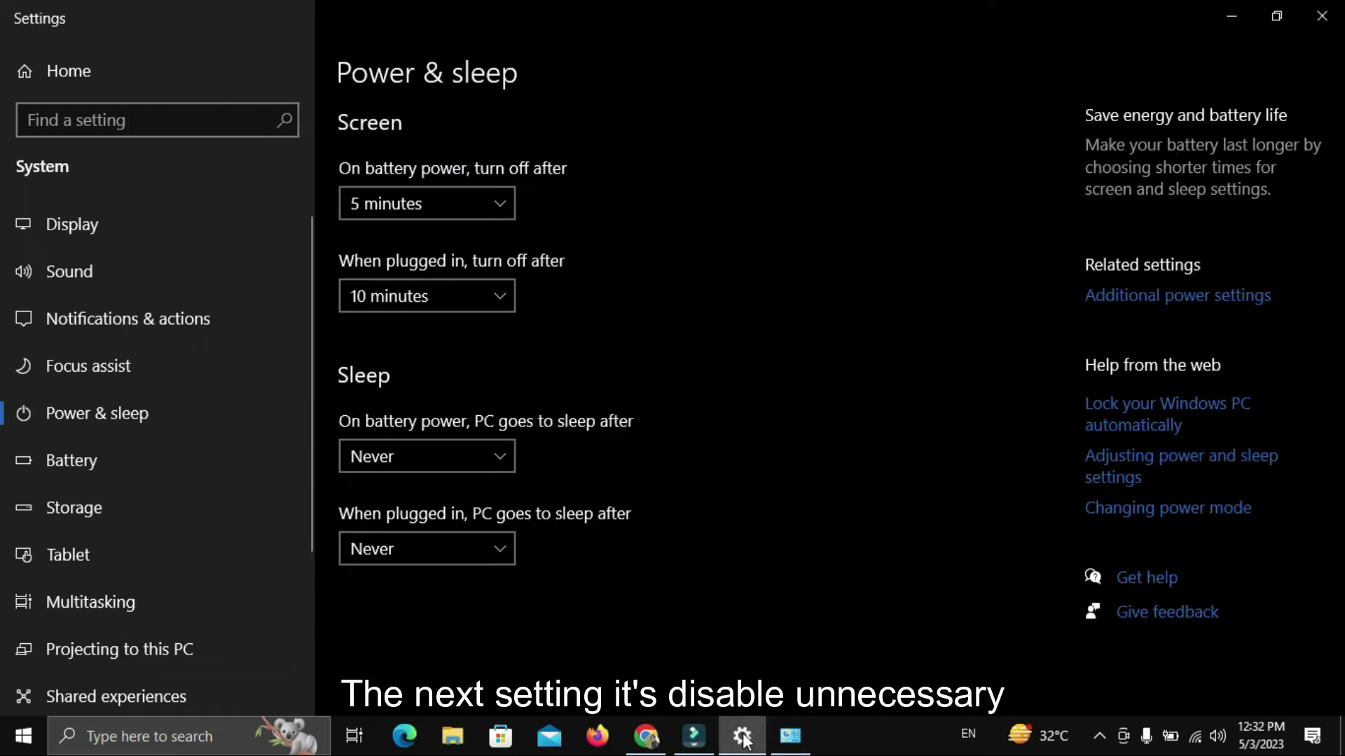
pyautogui.click(743, 738)
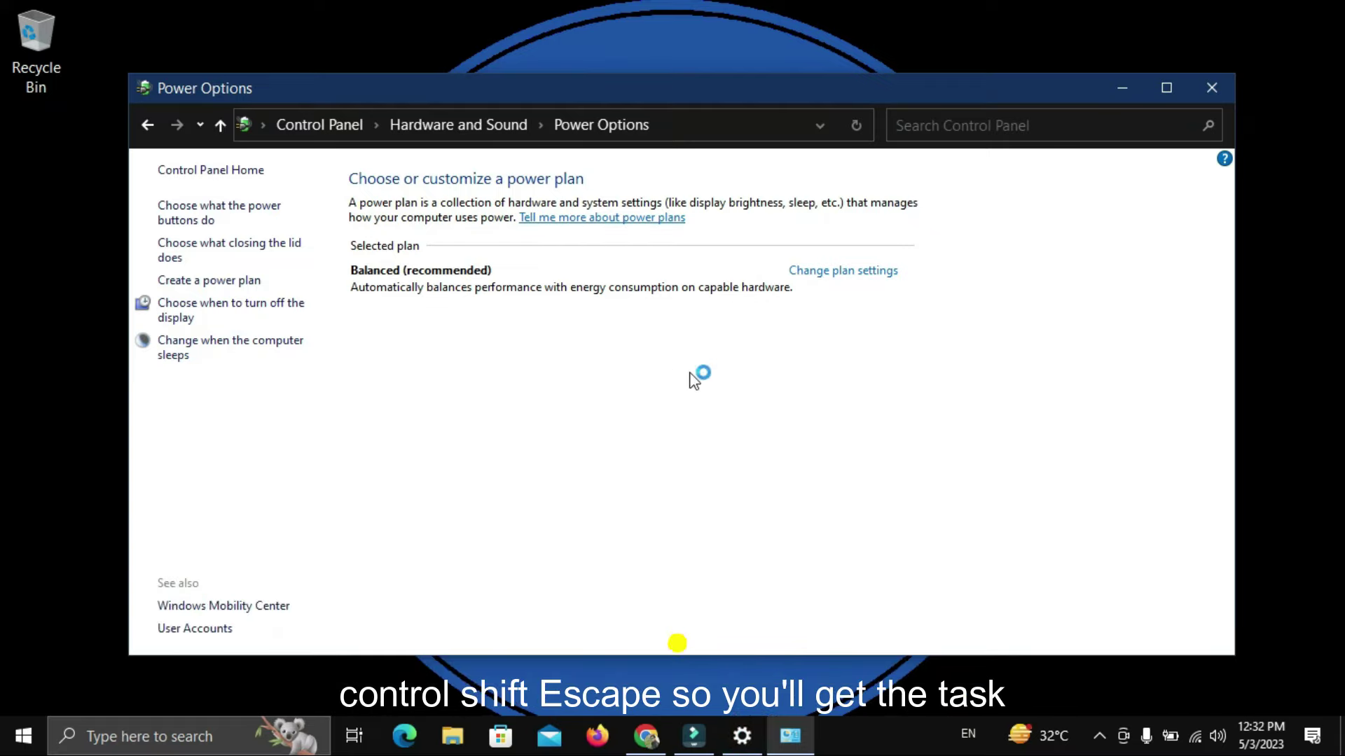
# - Open Task Manager and show the list of startup programs
pyautogui.hotkey('ctrl', 'shift', 'Escape')
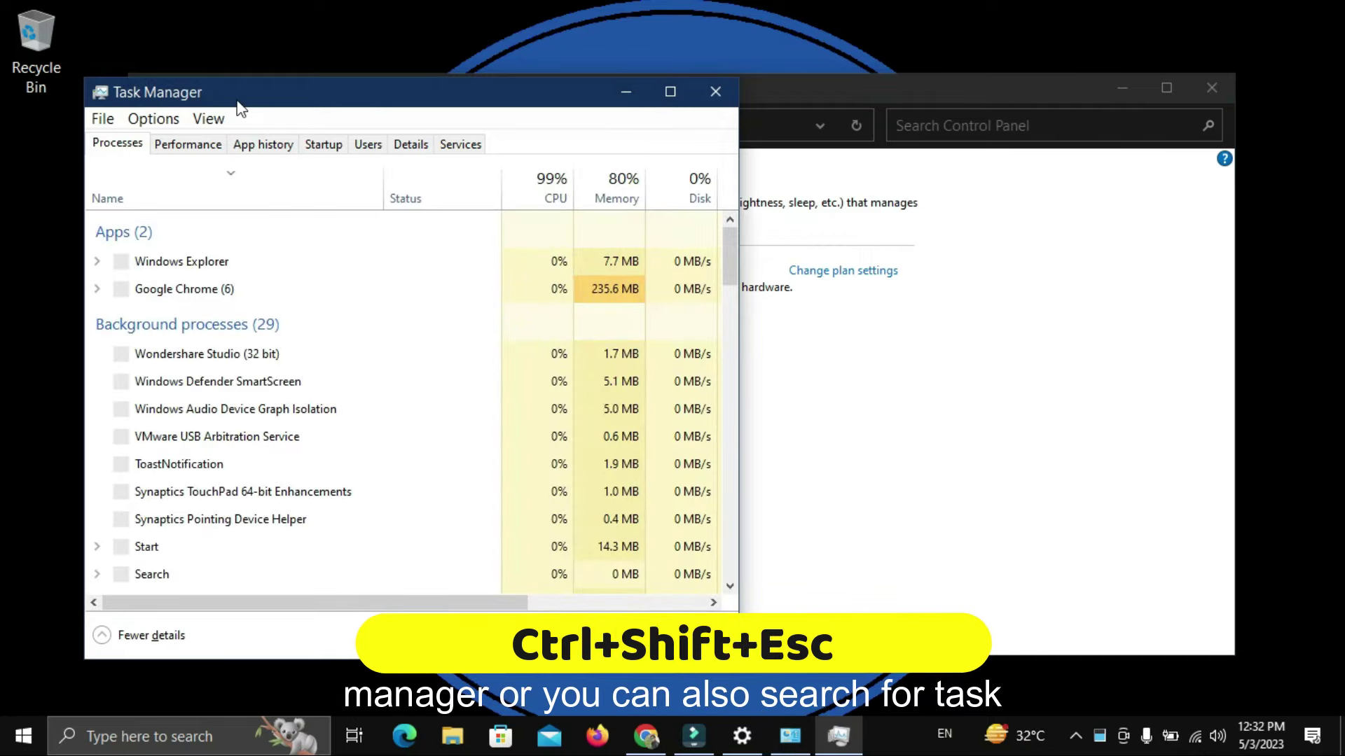
pyautogui.press('super')
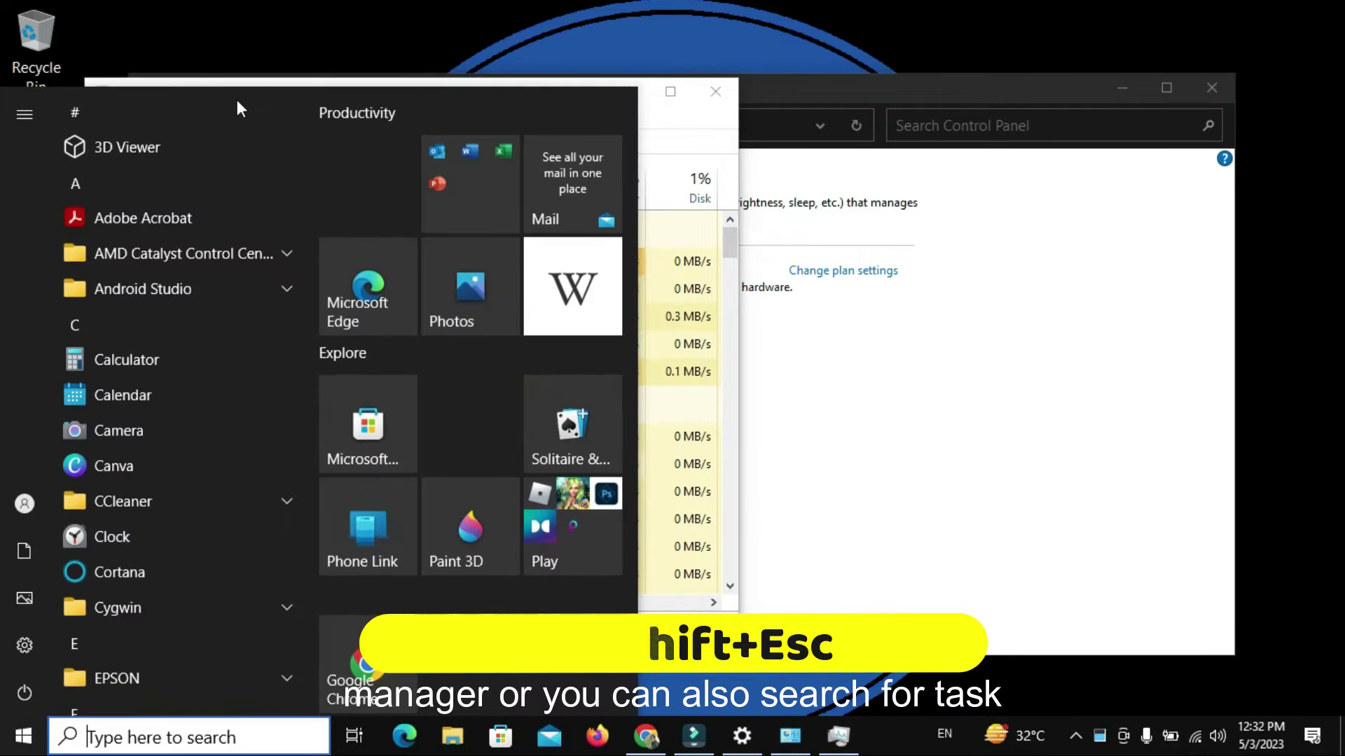
pyautogui.write('task')
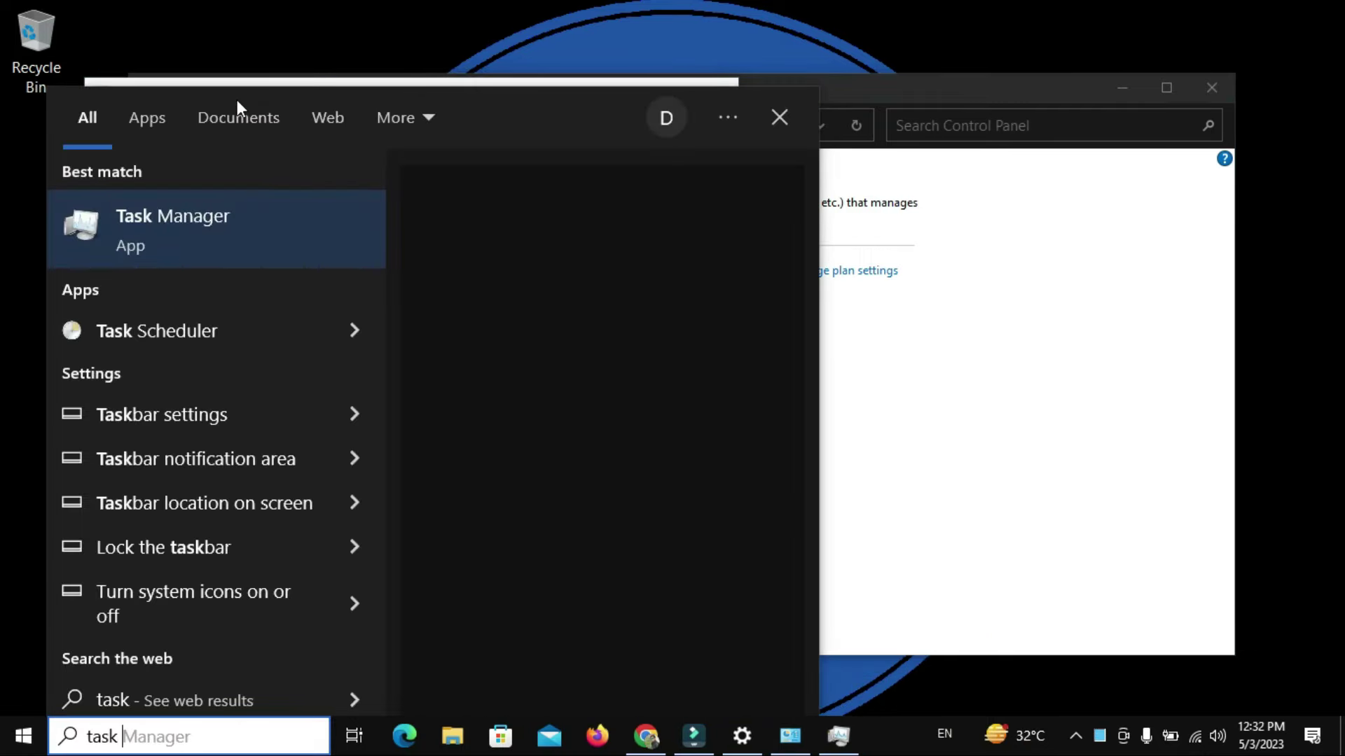
pyautogui.click(217, 222)
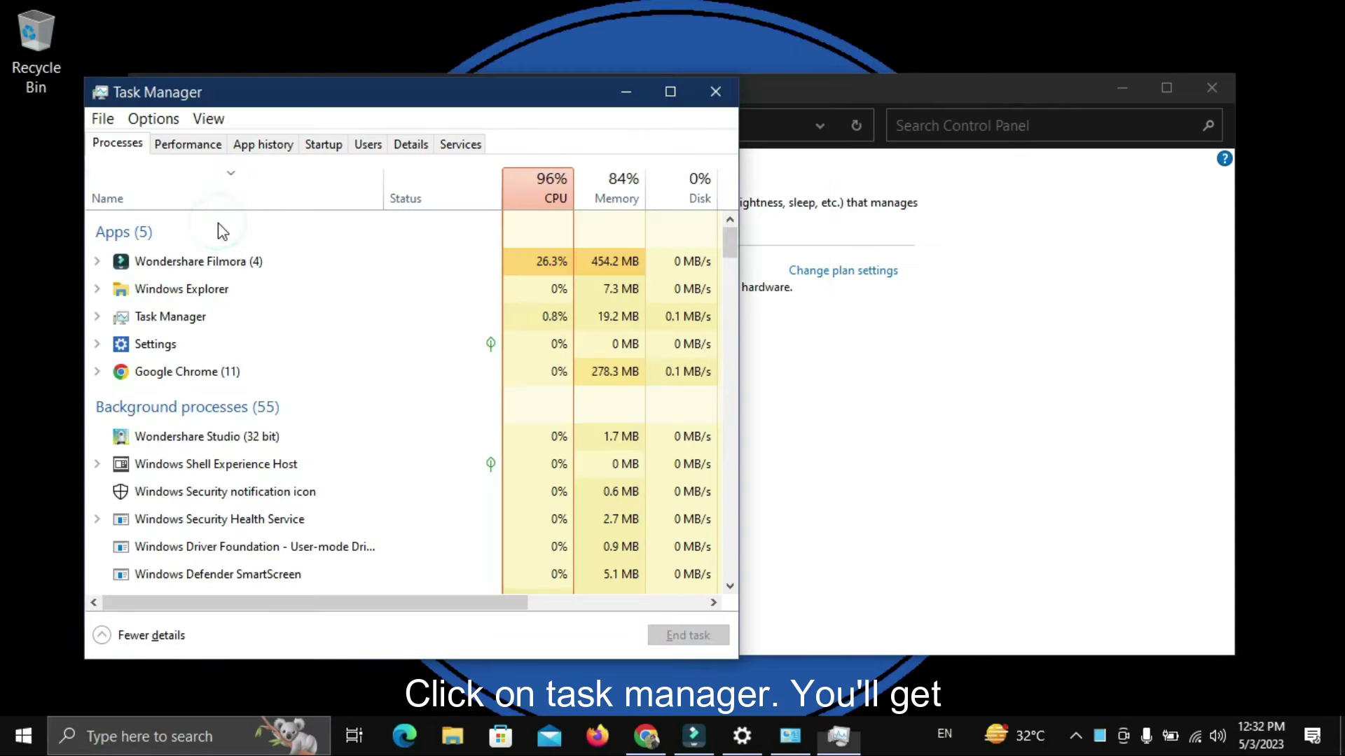
pyautogui.moveTo(364, 93); pyautogui.dragTo(565, 87)
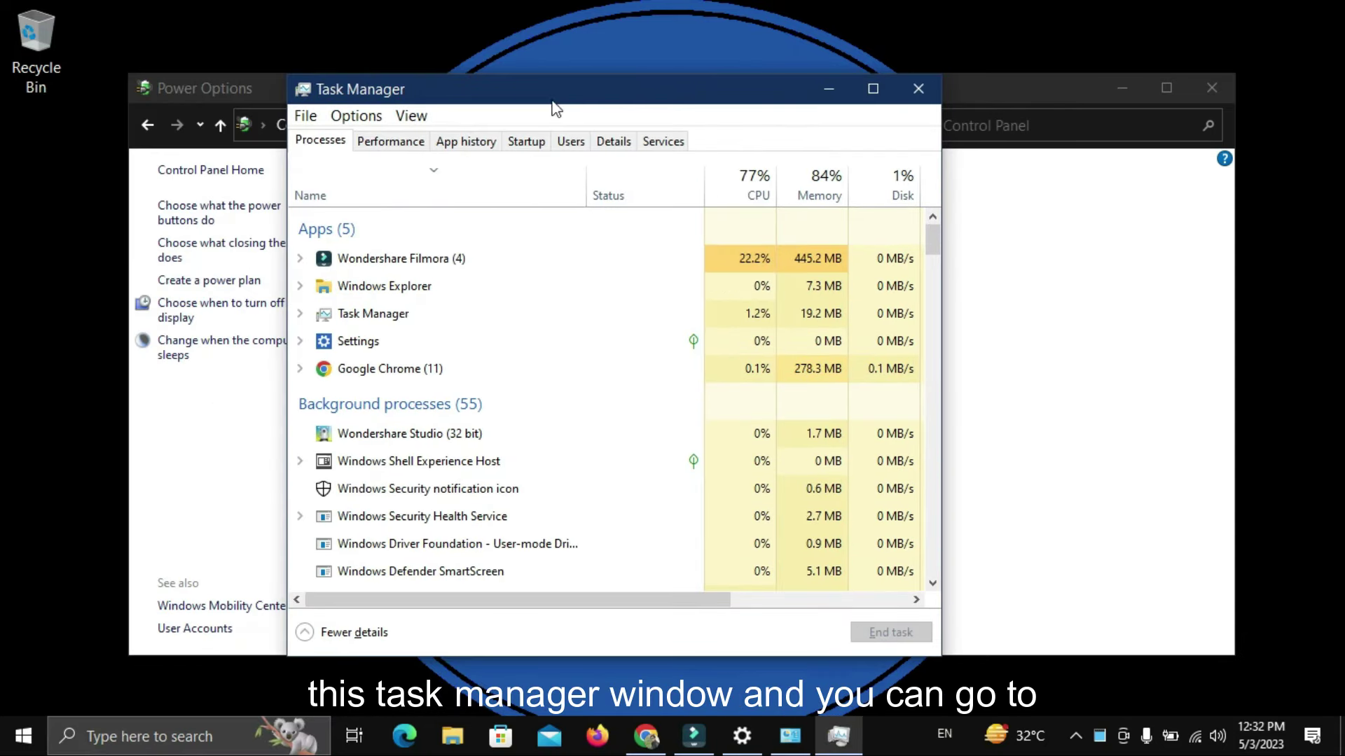
pyautogui.click(523, 147)
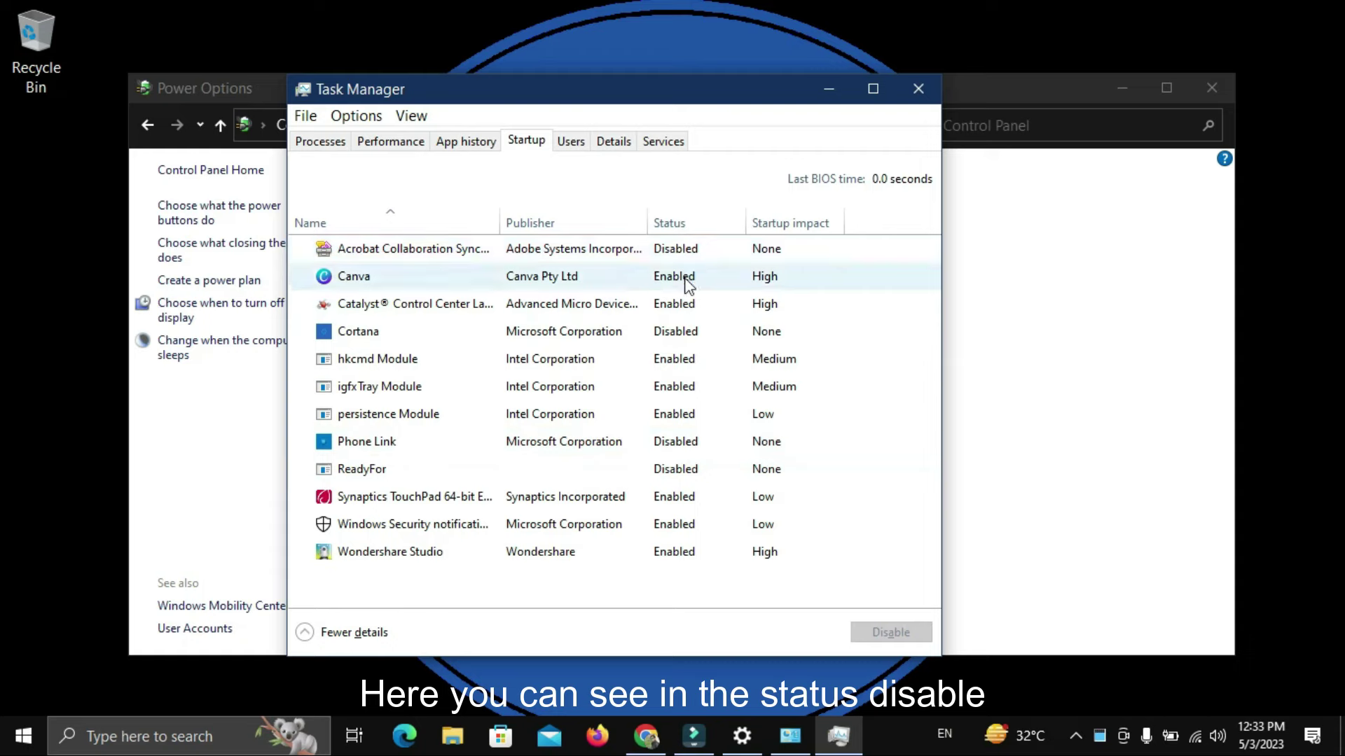
# - Sort the startup programs by status, disable Canva and Wondershare Studio, and close Task Manager and Power Options
pyautogui.click(699, 224)
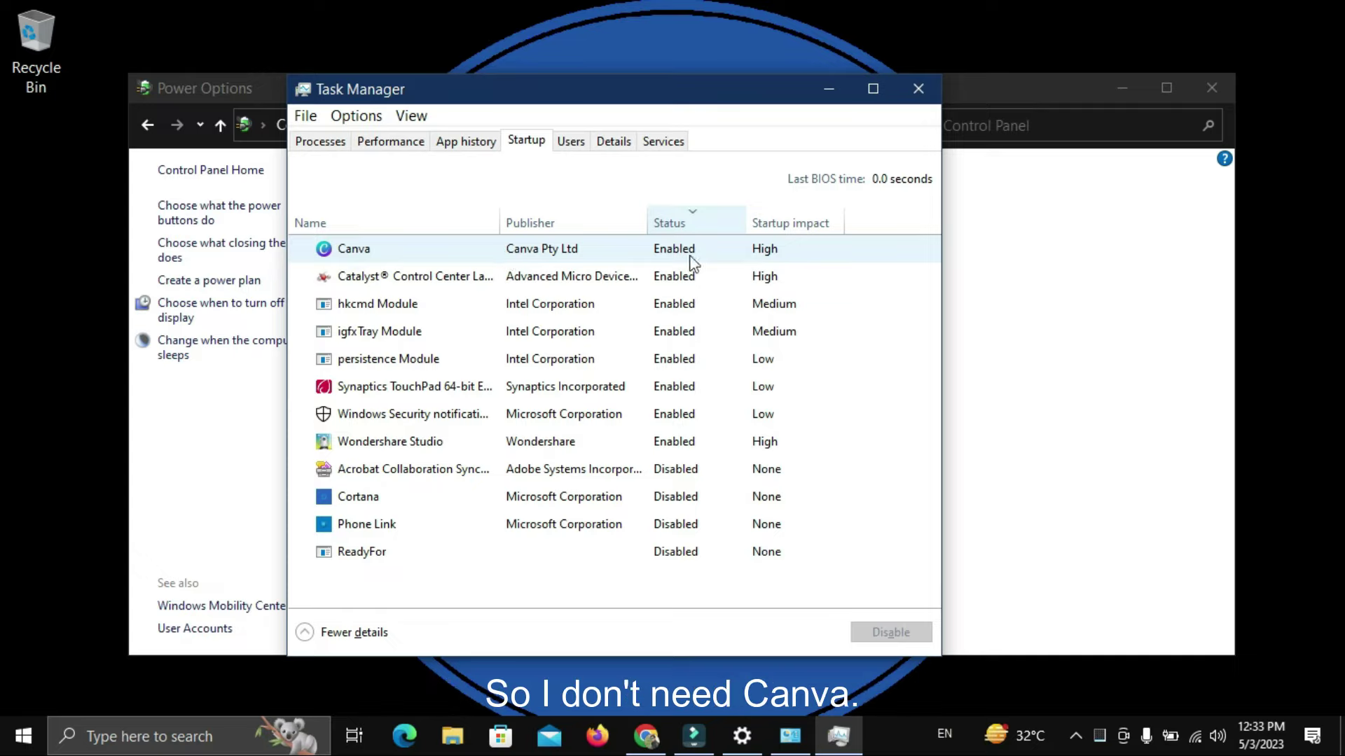
pyautogui.rightClick(375, 251)
pyautogui.click(432, 282)
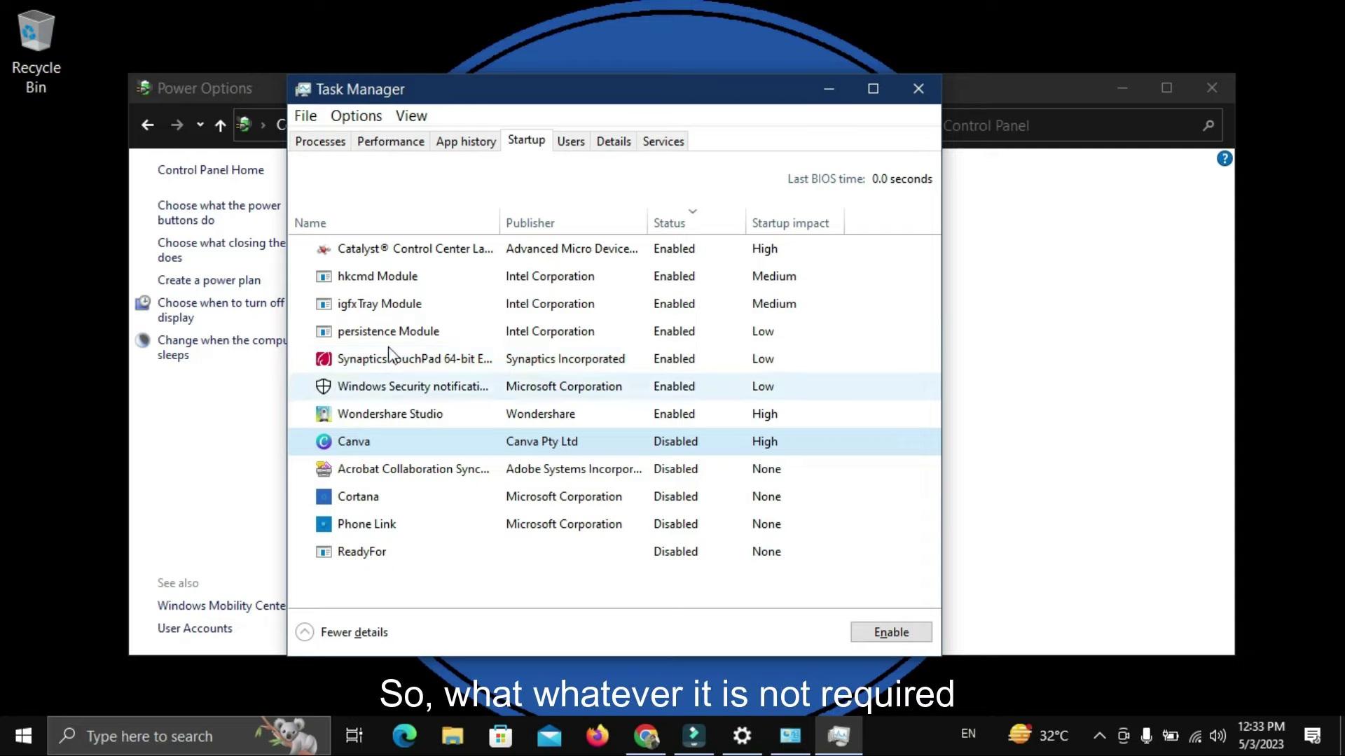
pyautogui.rightClick(364, 413)
pyautogui.click(395, 432)
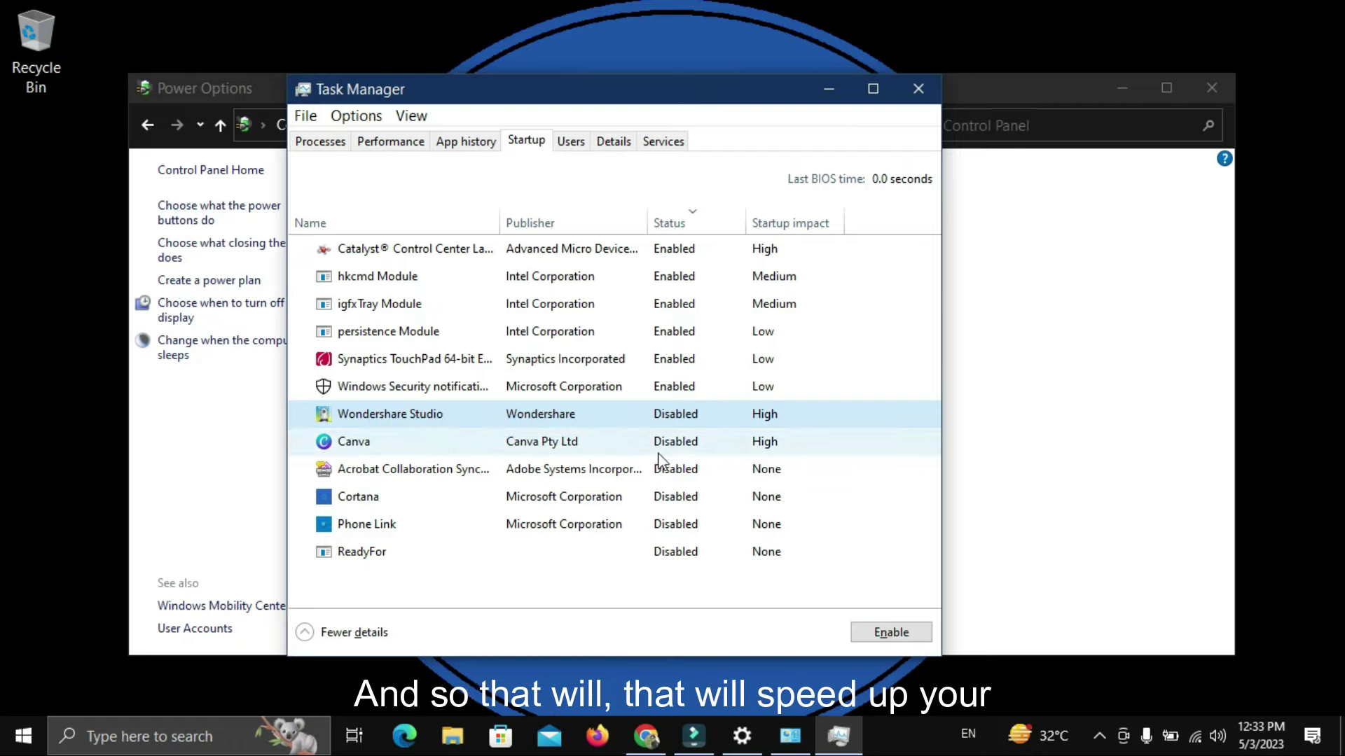
pyautogui.click(918, 89)
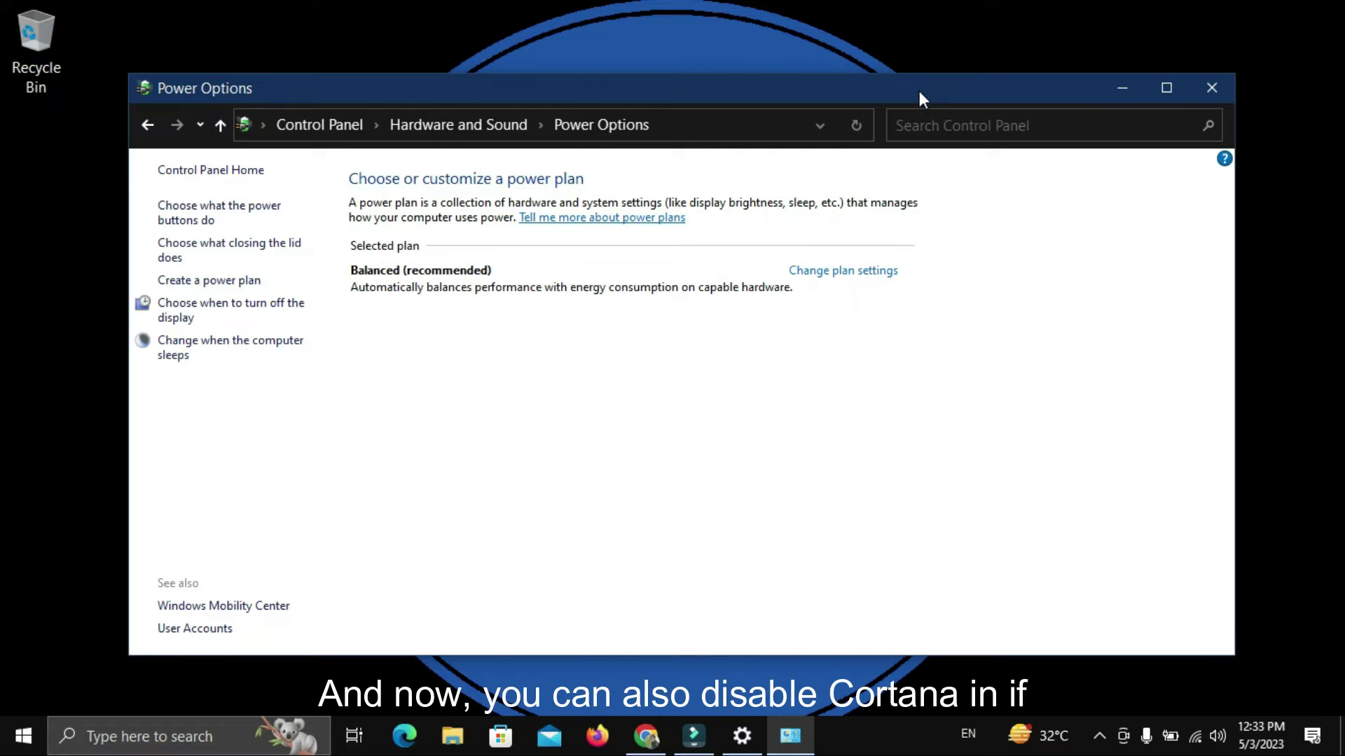
pyautogui.click(1219, 100)
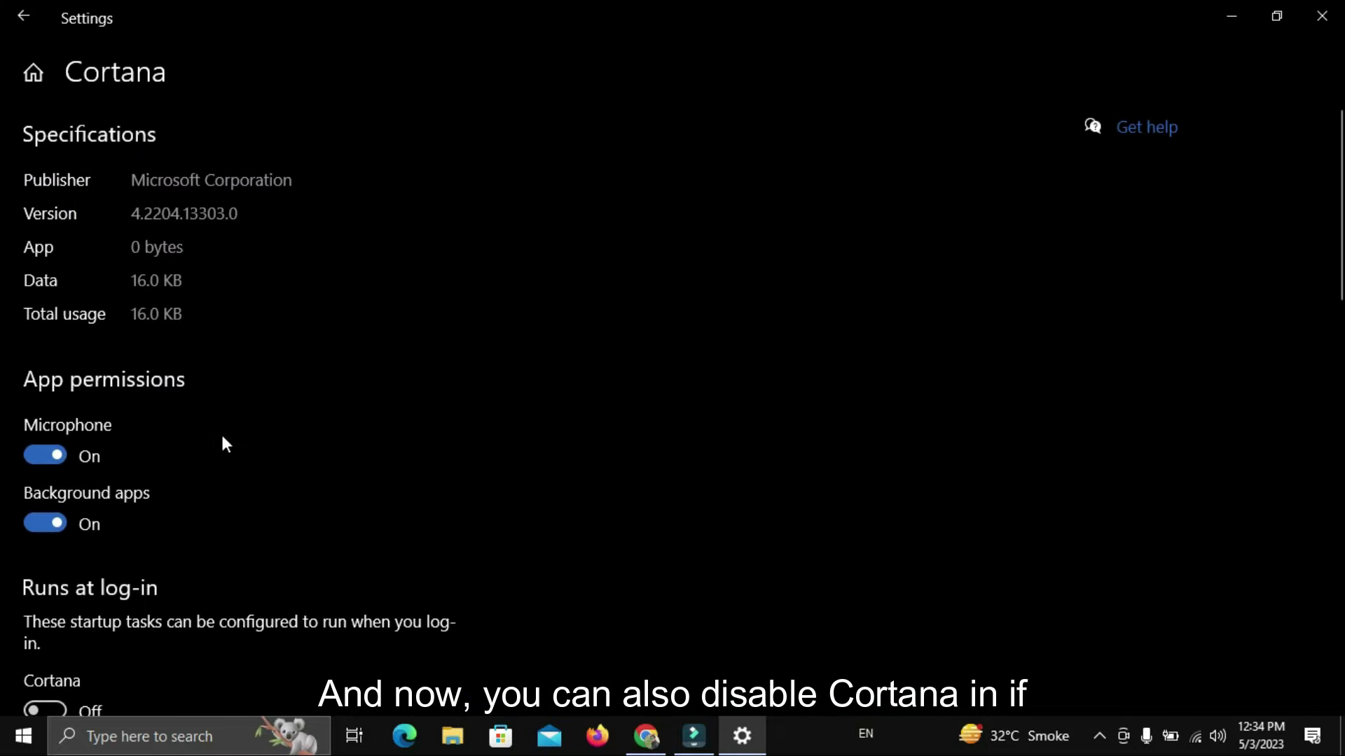
# - Search for Cortana, open its app settings, and turn off Cortana running at log-in
pyautogui.press('super')
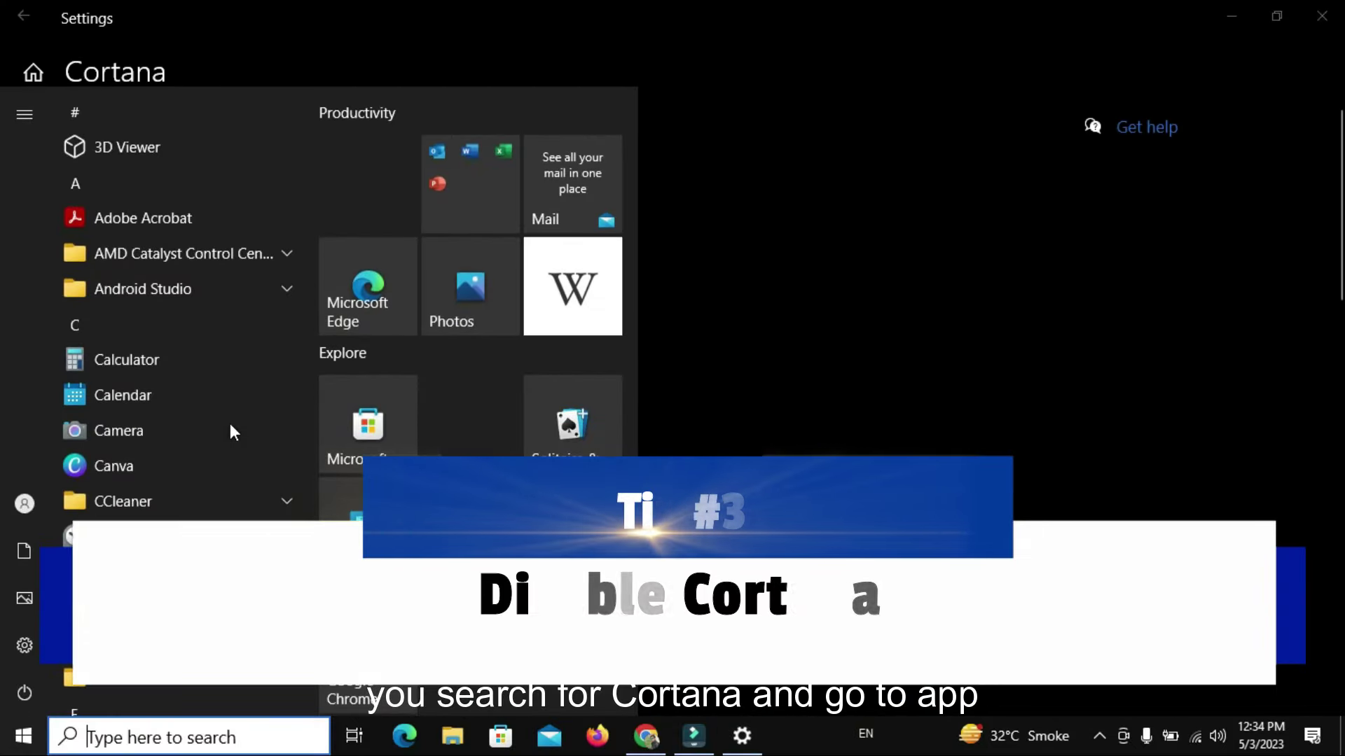
pyautogui.write('cortana')
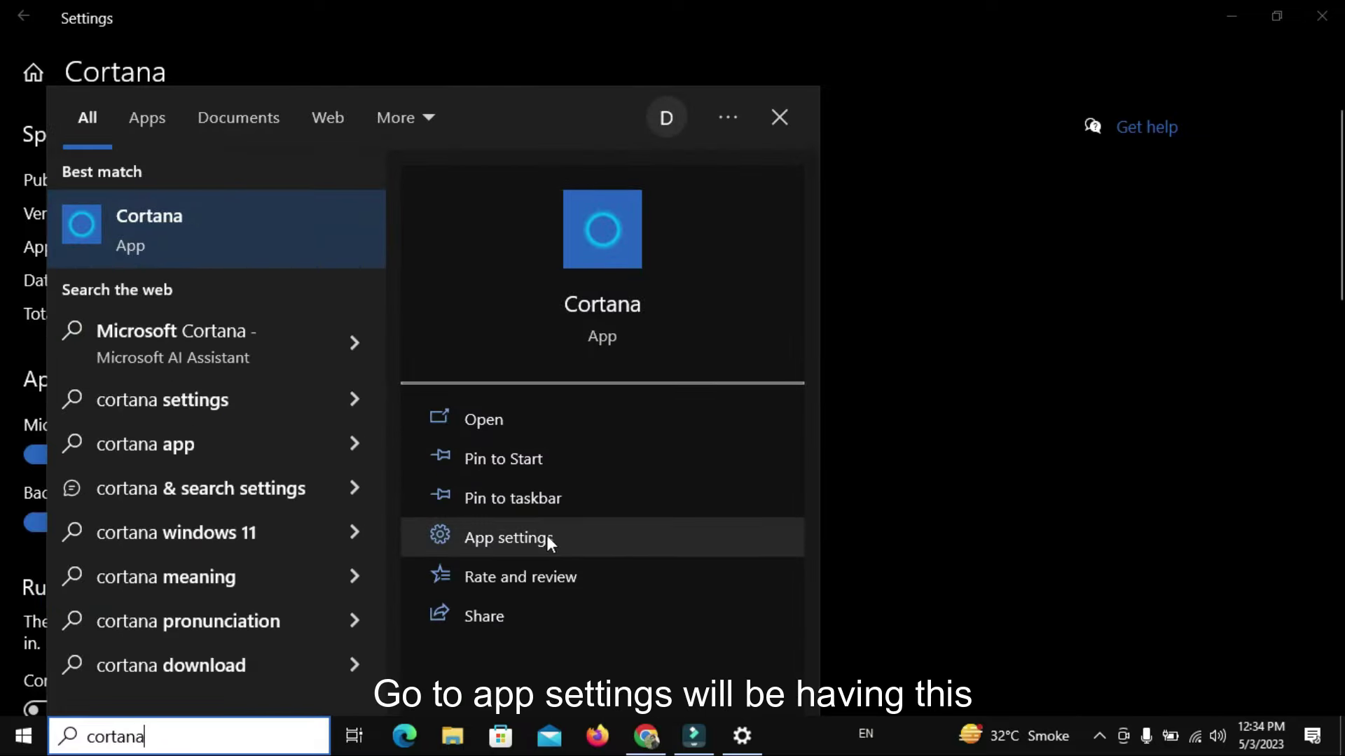
pyautogui.click(930, 484)
pyautogui.scroll(-1, 215, 493)
pyautogui.scroll(-5, 218, 499)
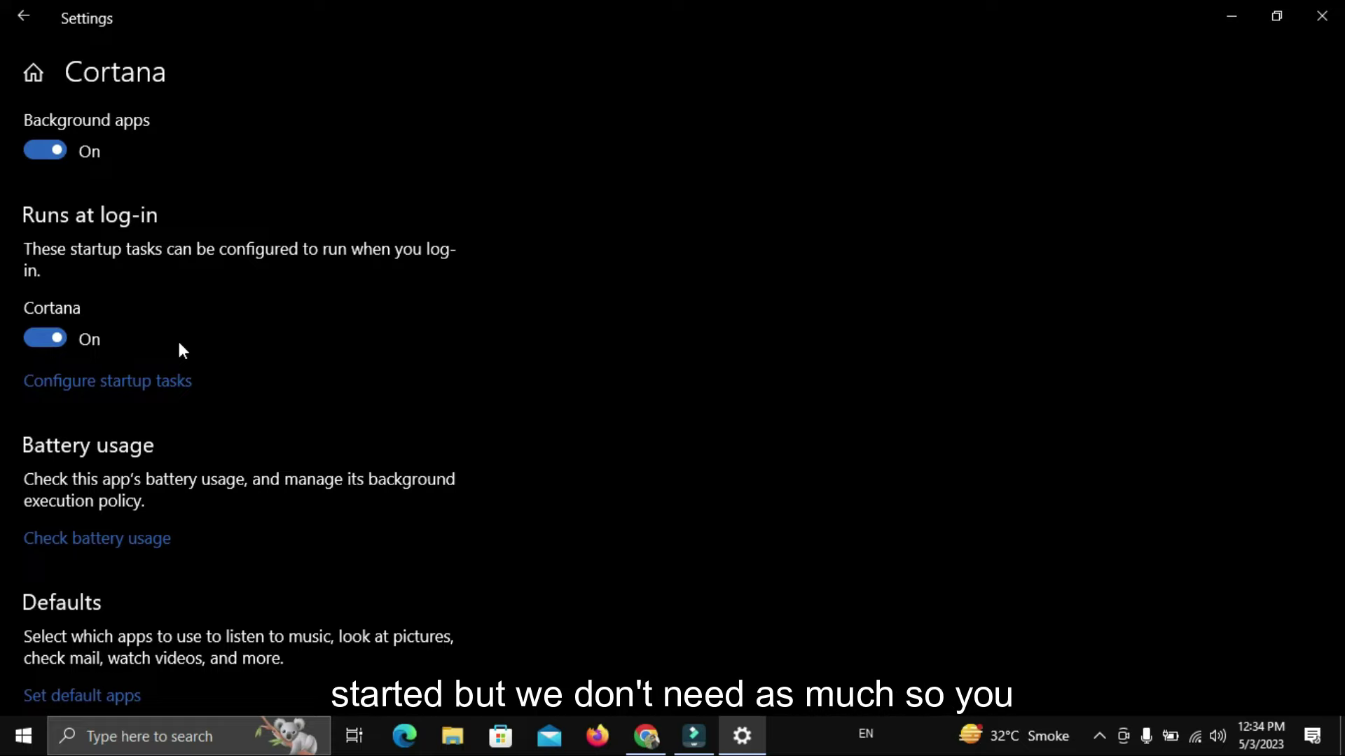
pyautogui.click(54, 336)
pyautogui.scroll(3, 922, 196)
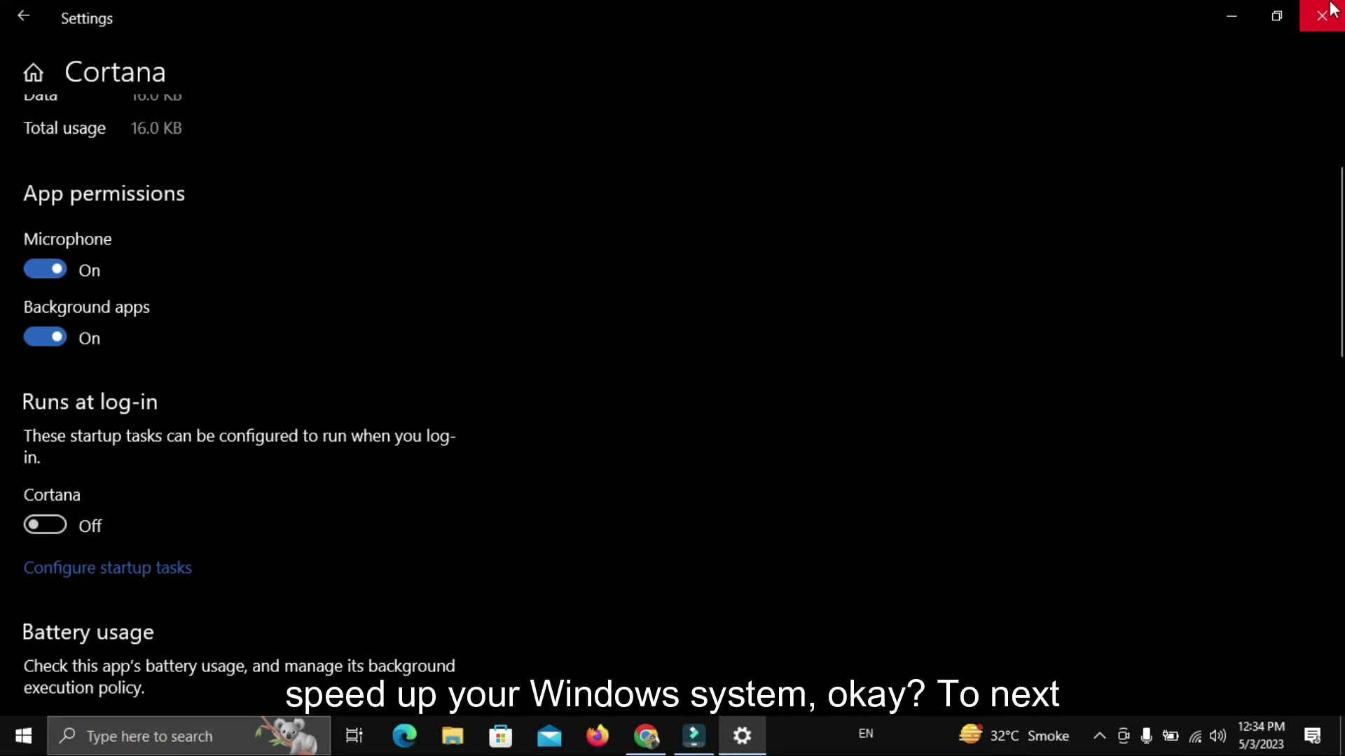
pyautogui.click(1322, 16)
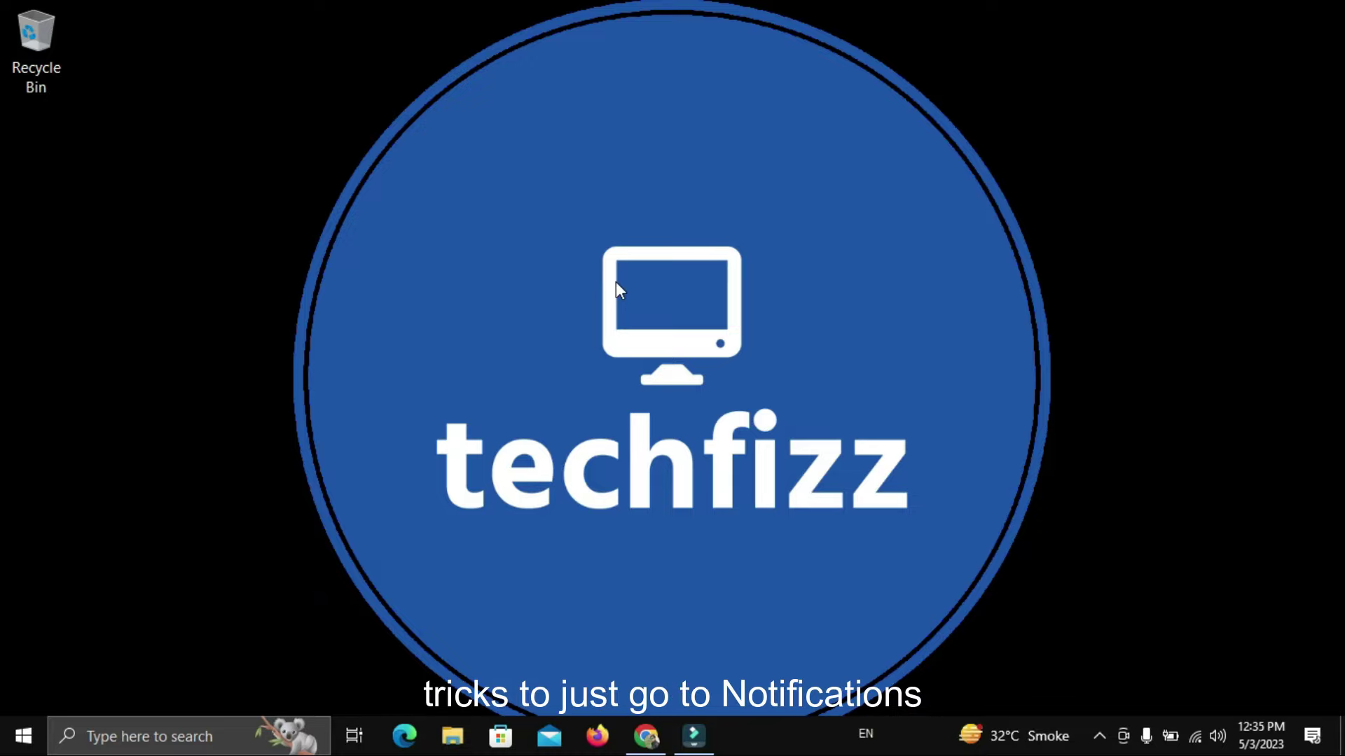
# - In the Notifications & actions settings, turn off getting tips, tricks, and suggestions while using Windows
pyautogui.press('super')
pyautogui.write('notification')
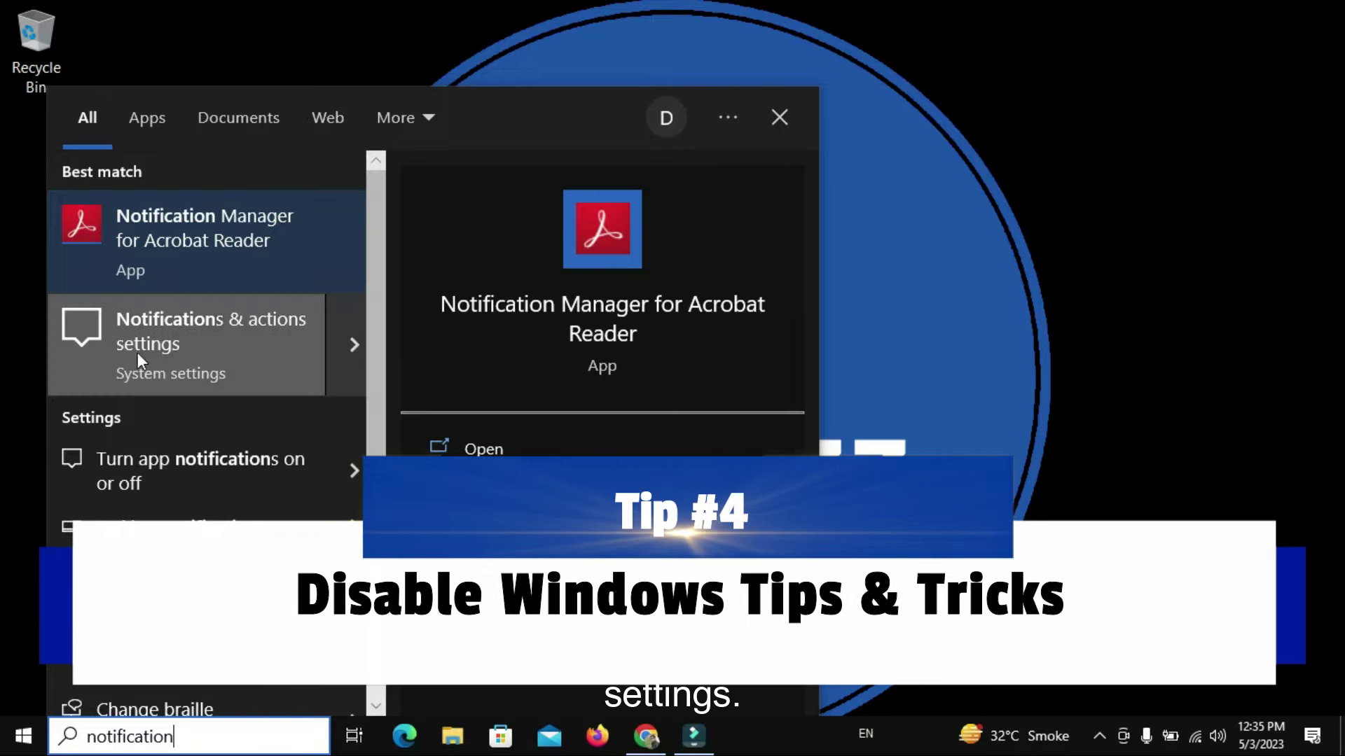
pyautogui.click(165, 336)
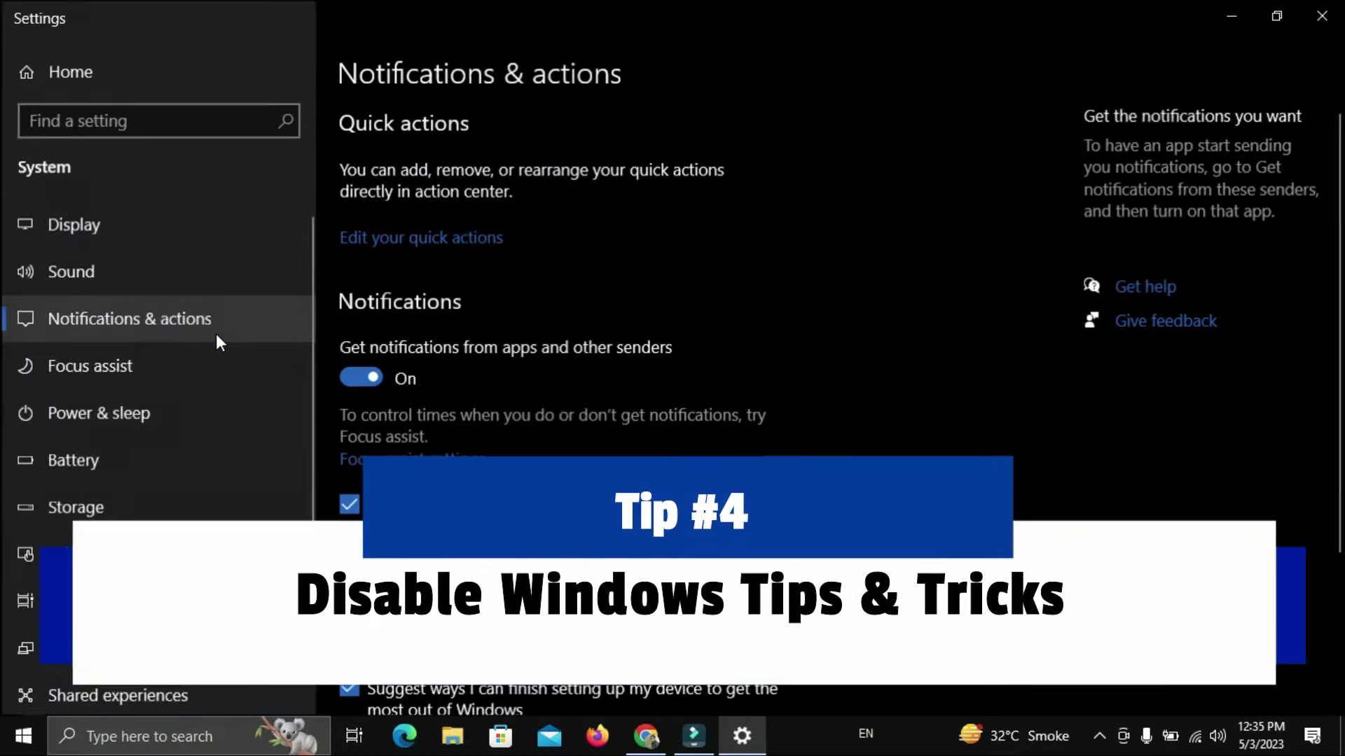
pyautogui.scroll(-3, 813, 320)
pyautogui.scroll(-5, 809, 311)
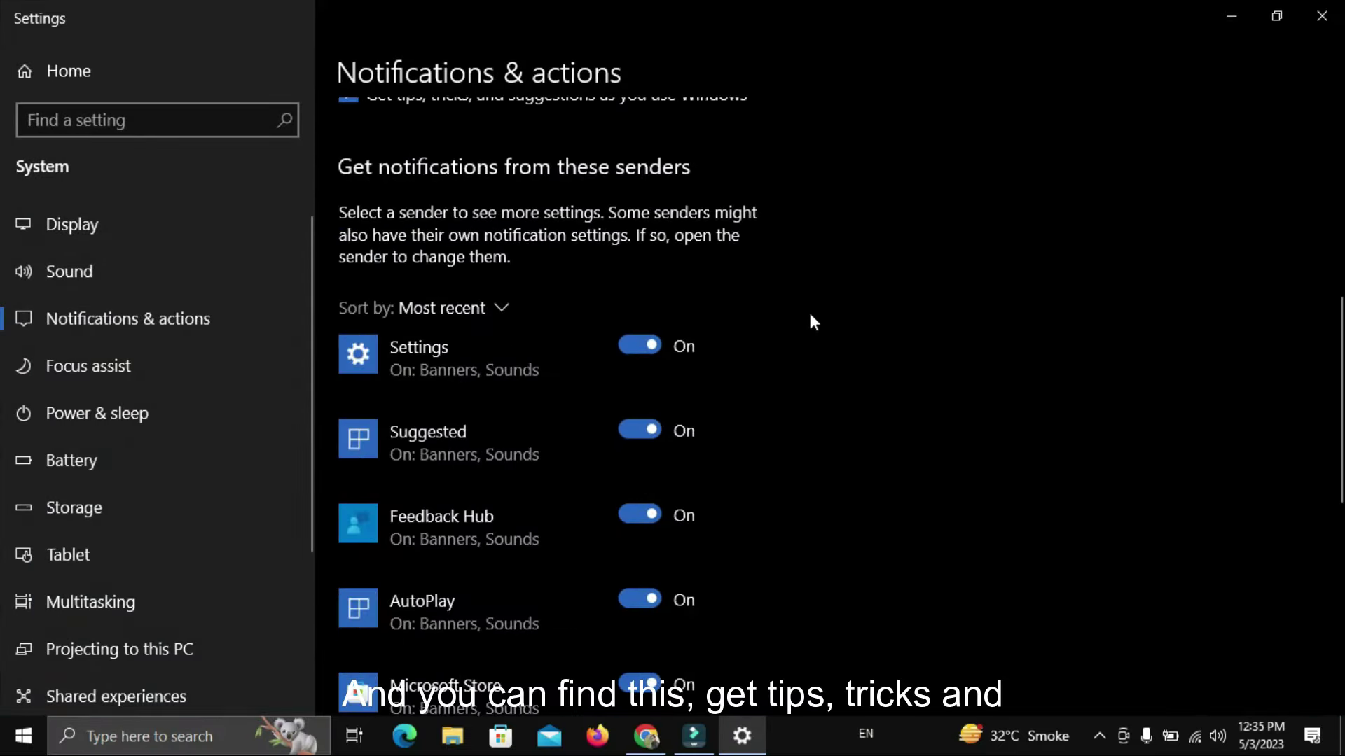
pyautogui.scroll(5, 808, 314)
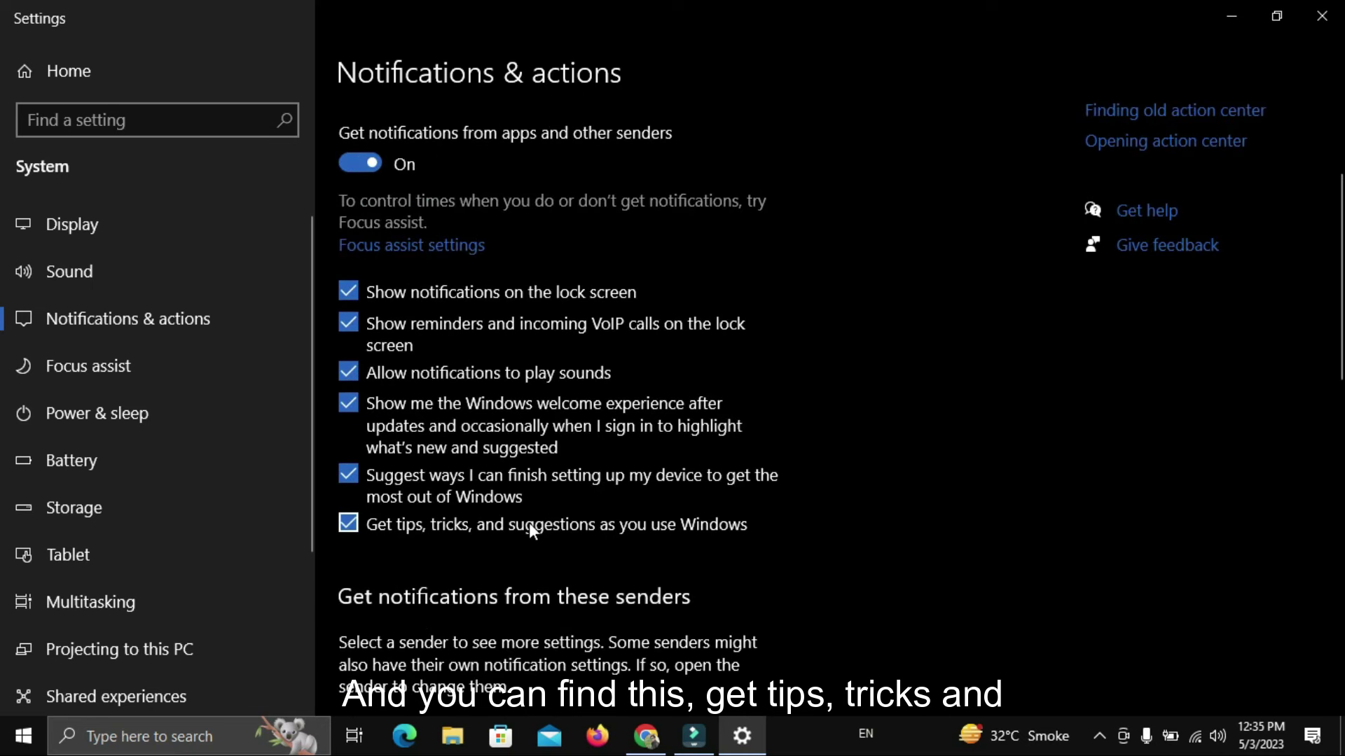
pyautogui.click(344, 524)
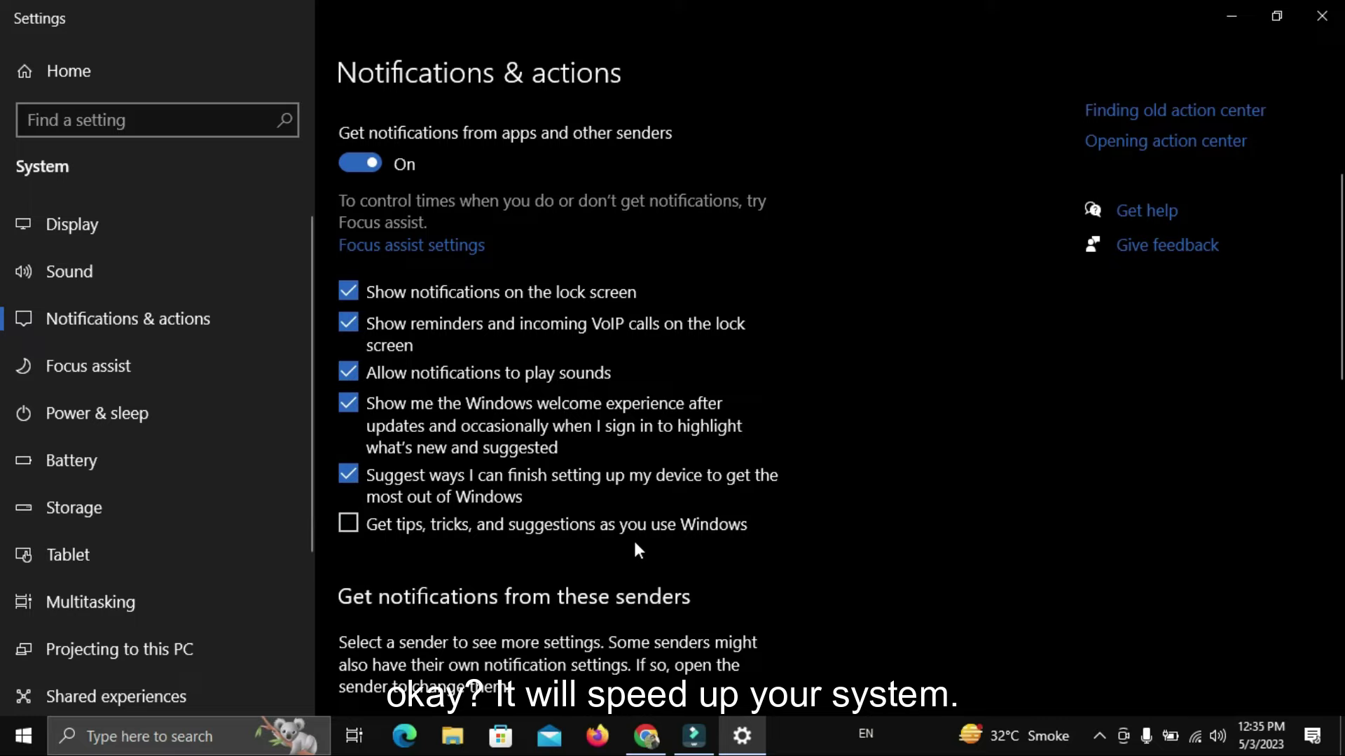
pyautogui.click(1322, 18)
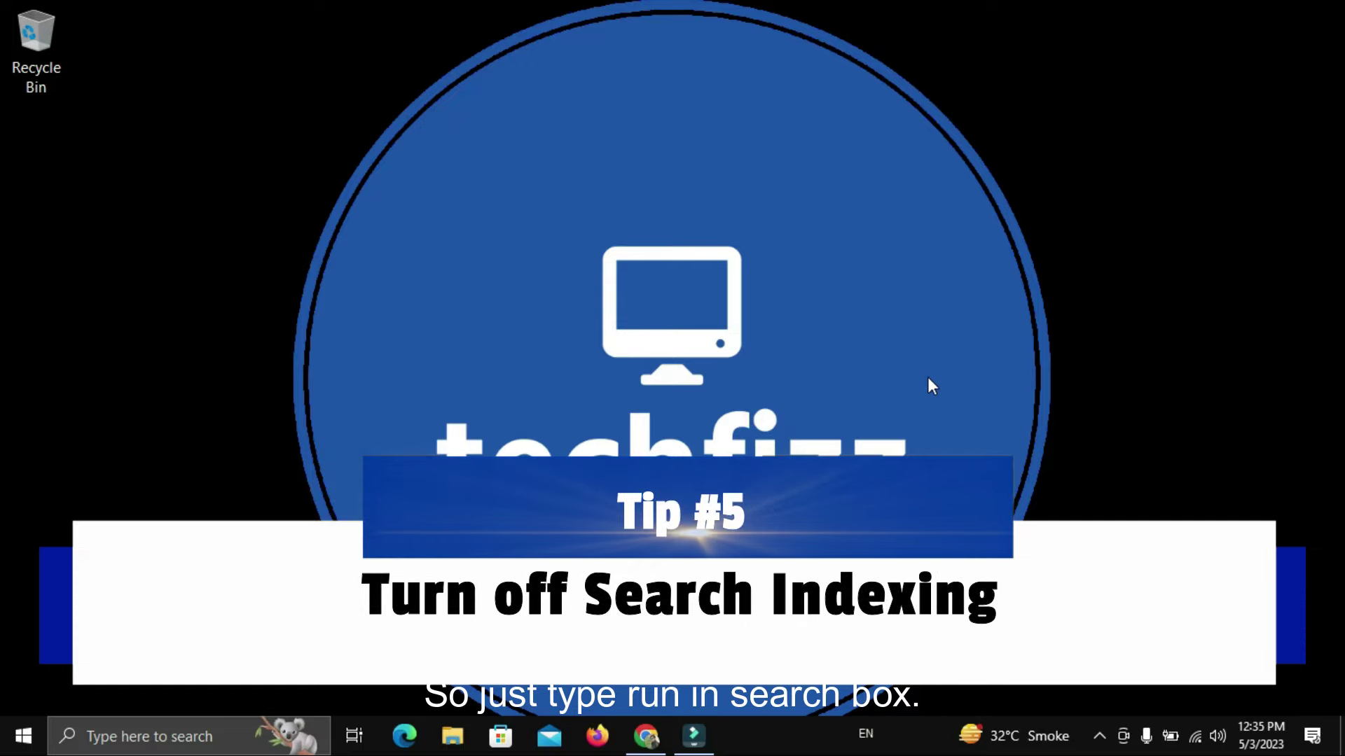
# - Open the Services console by running services.msc from the Run dialog
pyautogui.press('super')
pyautogui.write('run')
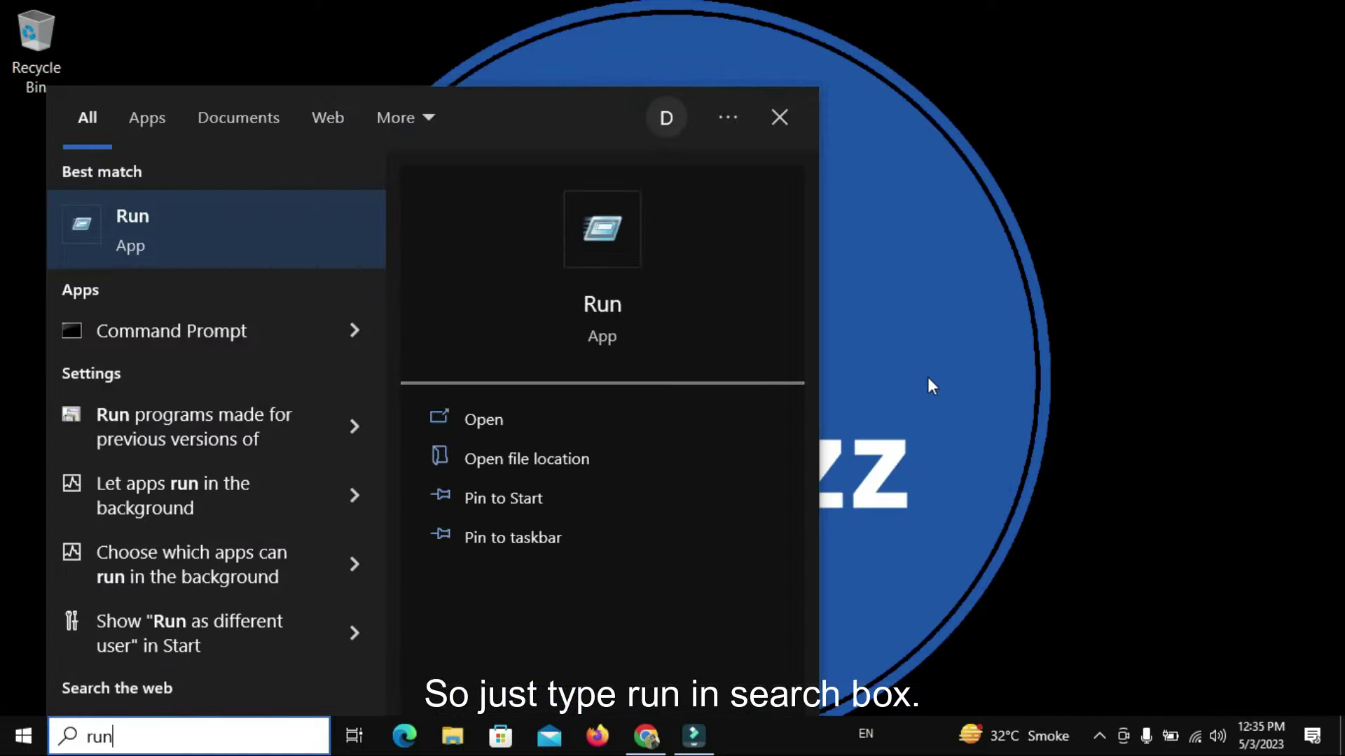
pyautogui.click(274, 210)
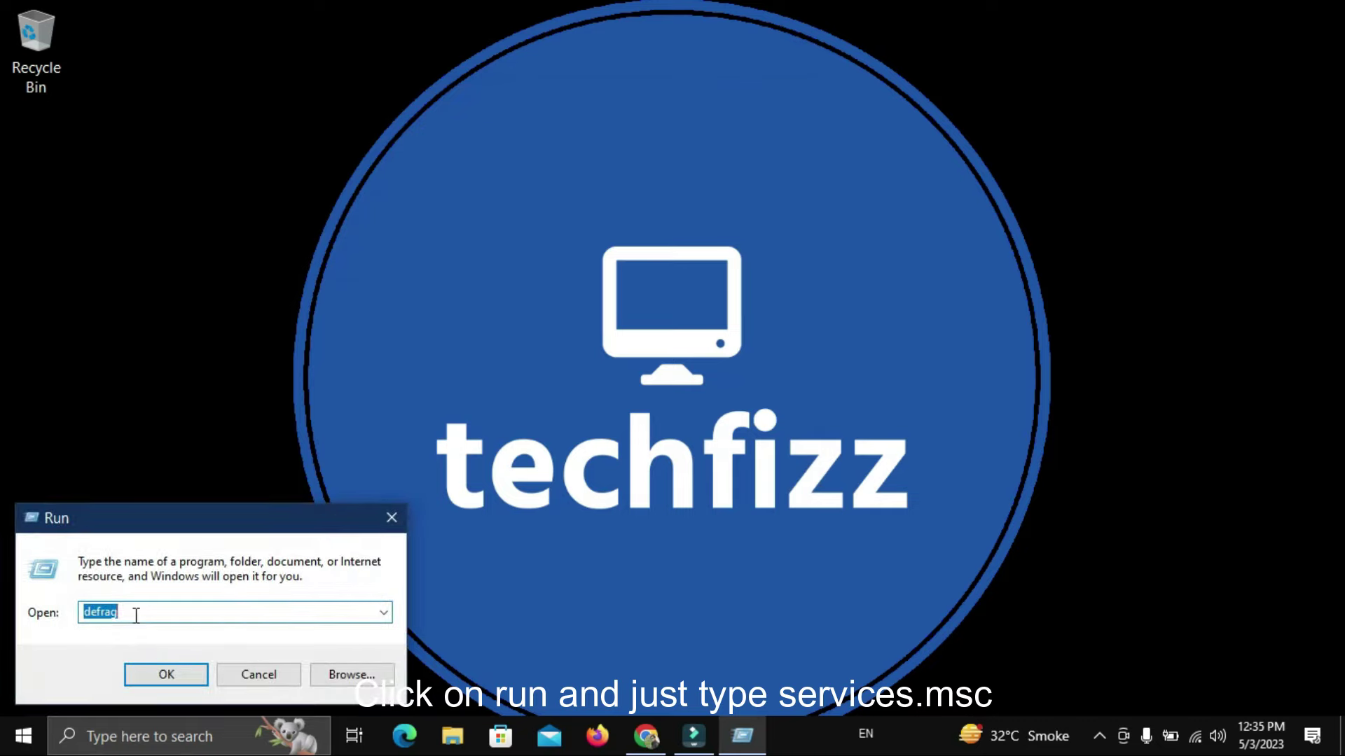
pyautogui.write('services.msc')
pyautogui.press('Return')
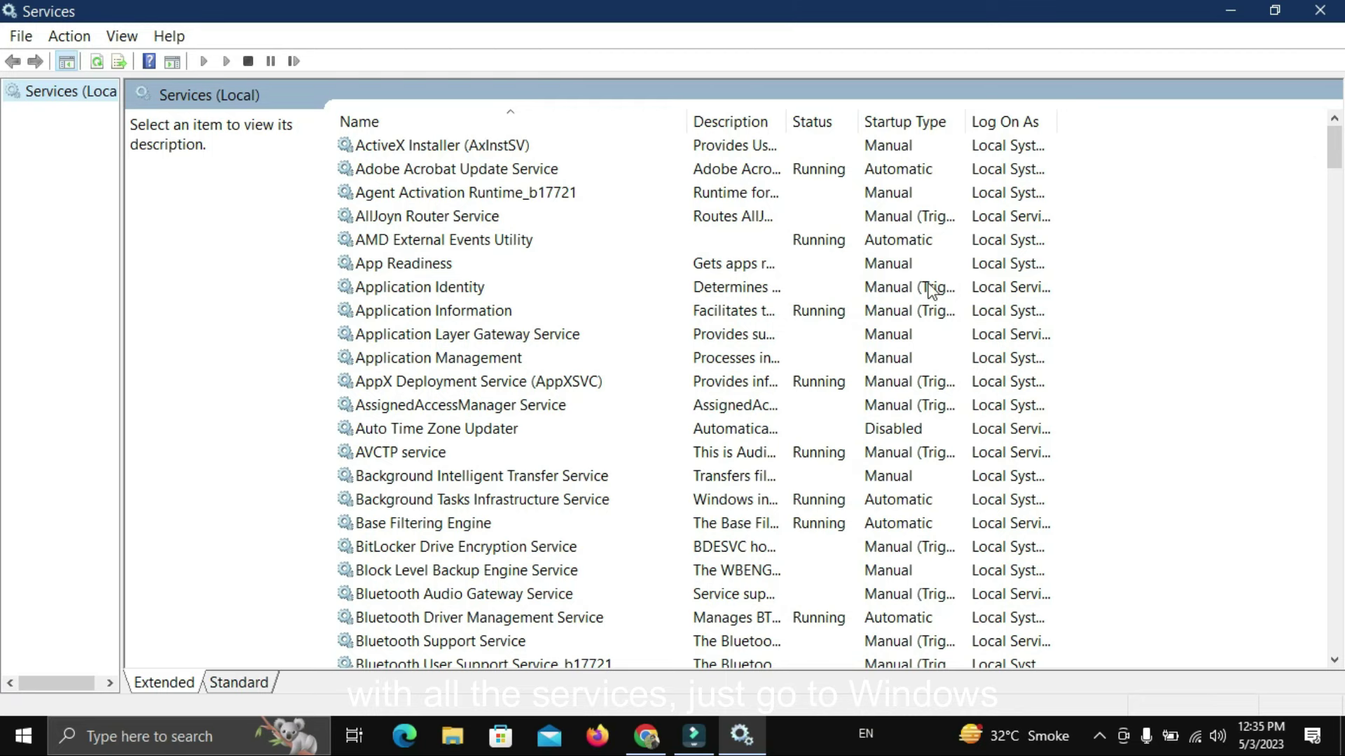
# - Find the Windows Search service, open its properties, and stop the service
pyautogui.click(481, 405)
pyautogui.press('w')
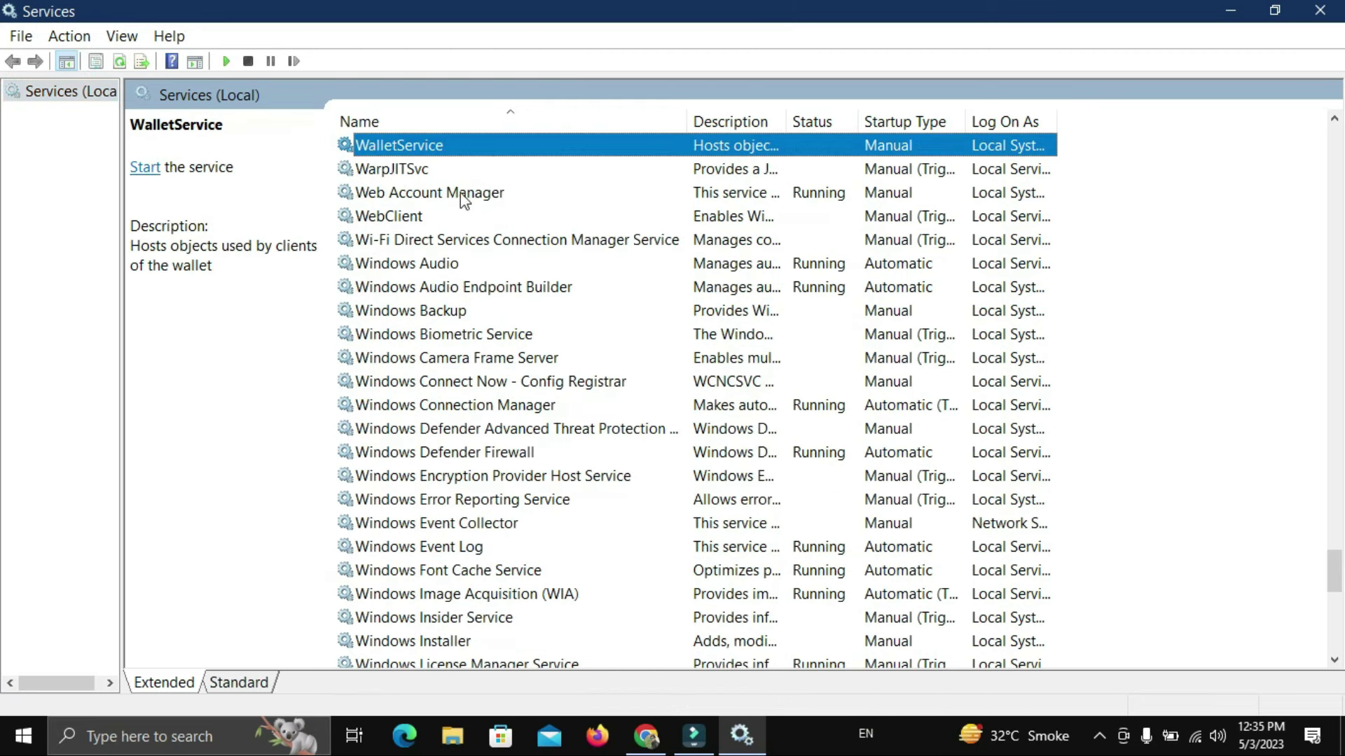
pyautogui.scroll(-3, 454, 571)
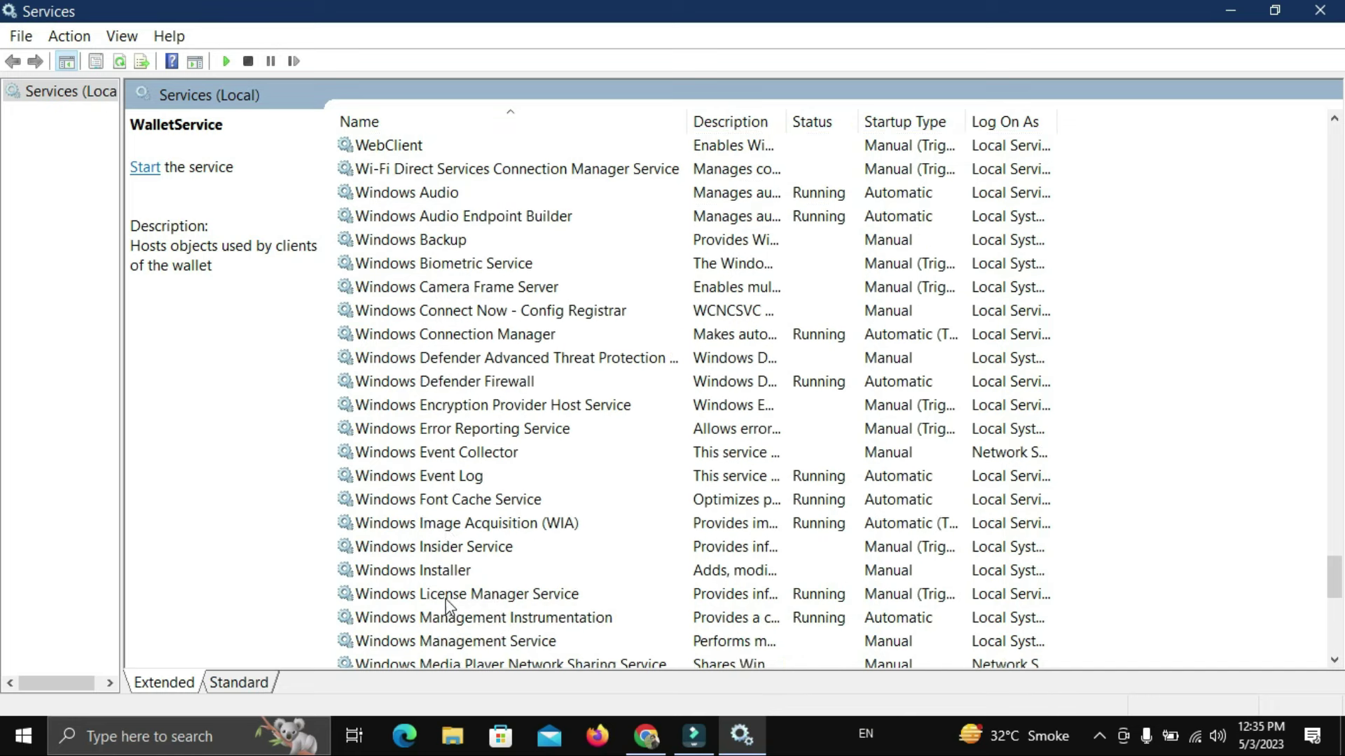
pyautogui.scroll(-2, 457, 576)
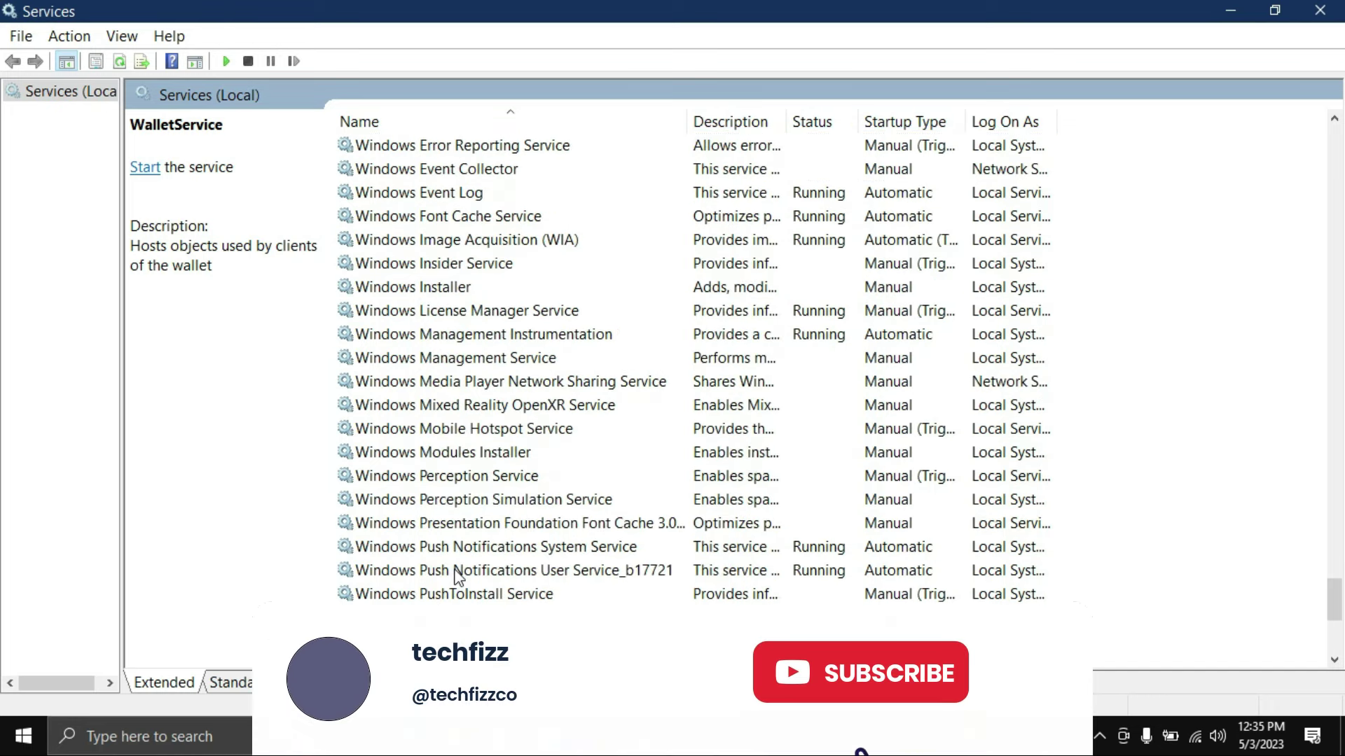
pyautogui.write('windows s')
pyautogui.press('Return')
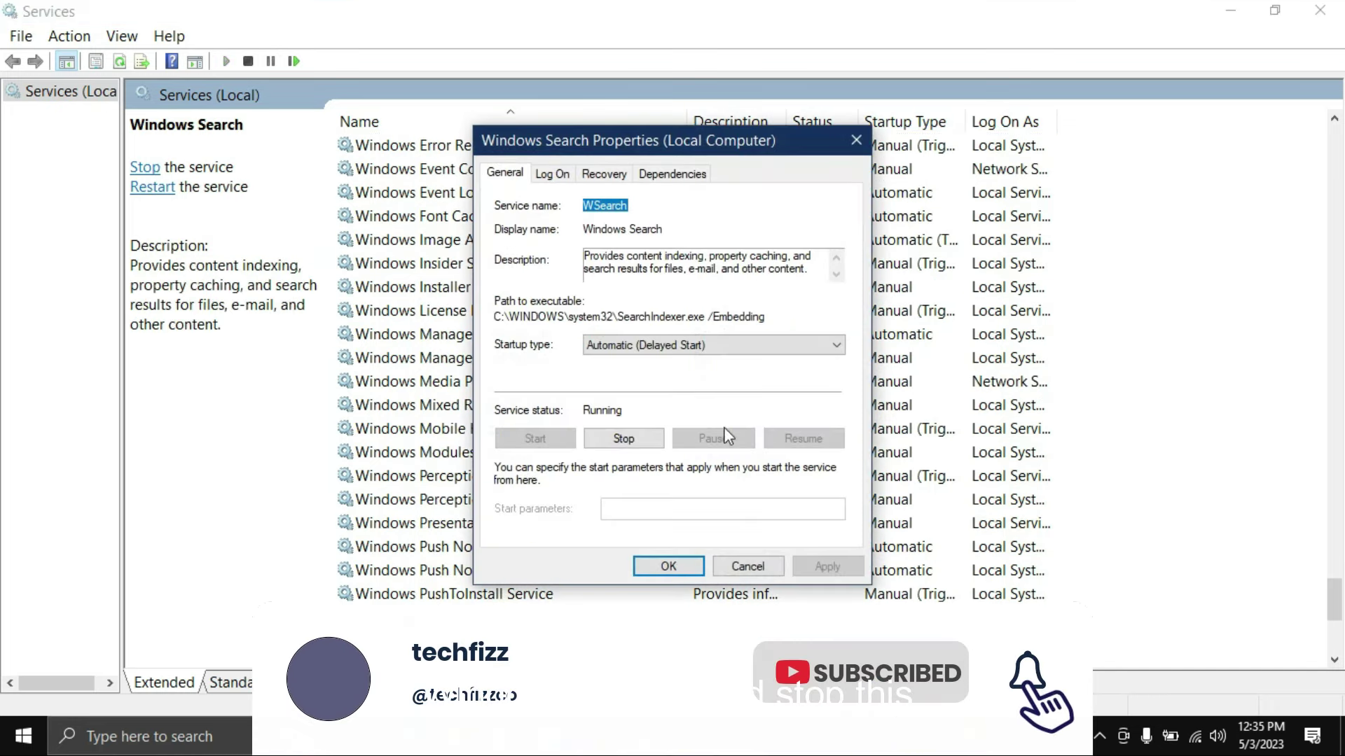
pyautogui.click(624, 439)
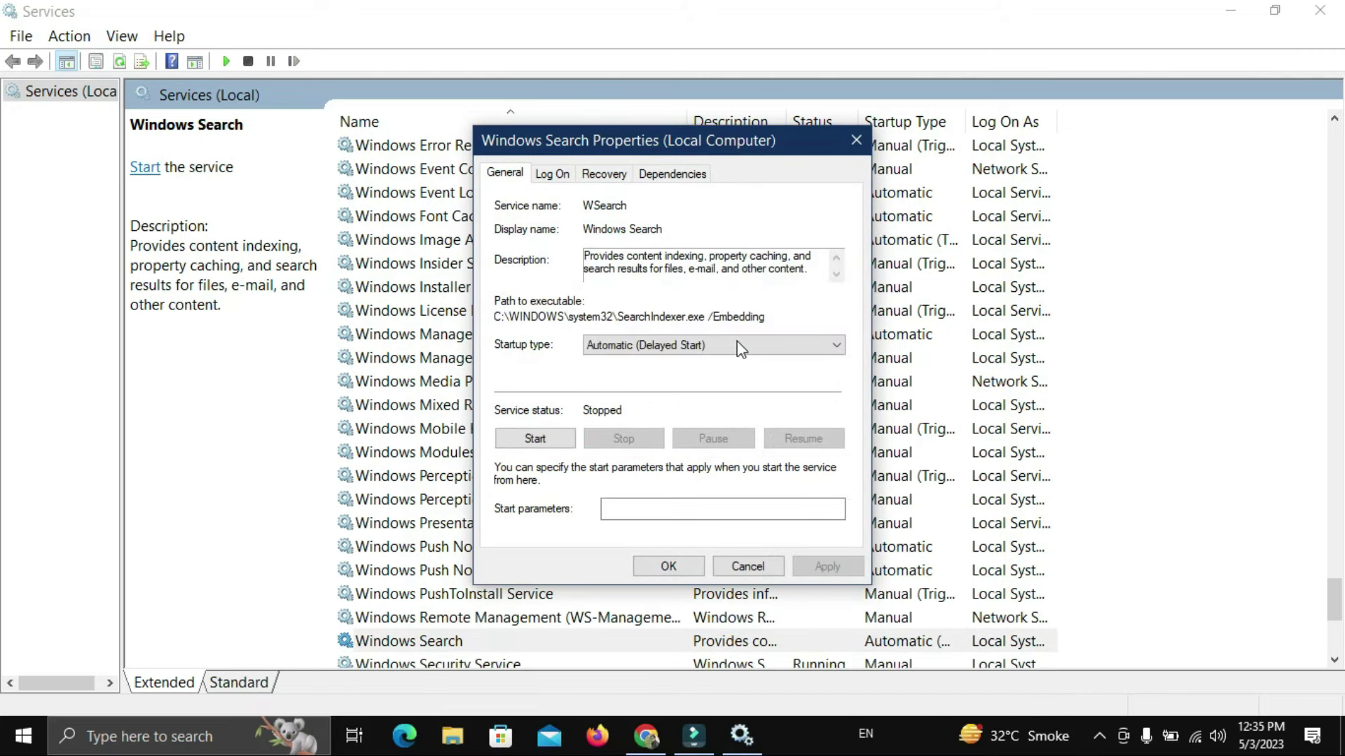
# - Set the Windows Search service's startup type to Disabled, apply the change, and close the Services console
pyautogui.click(754, 345)
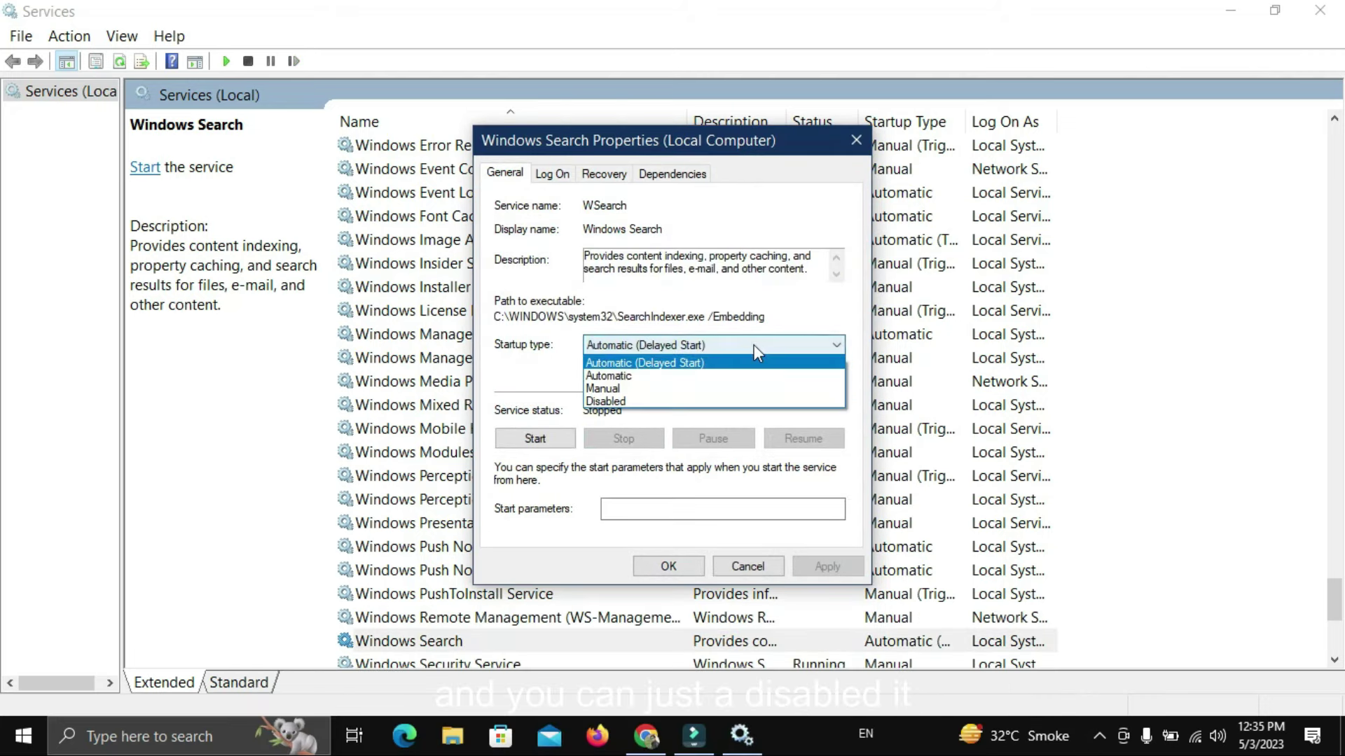
pyautogui.click(701, 402)
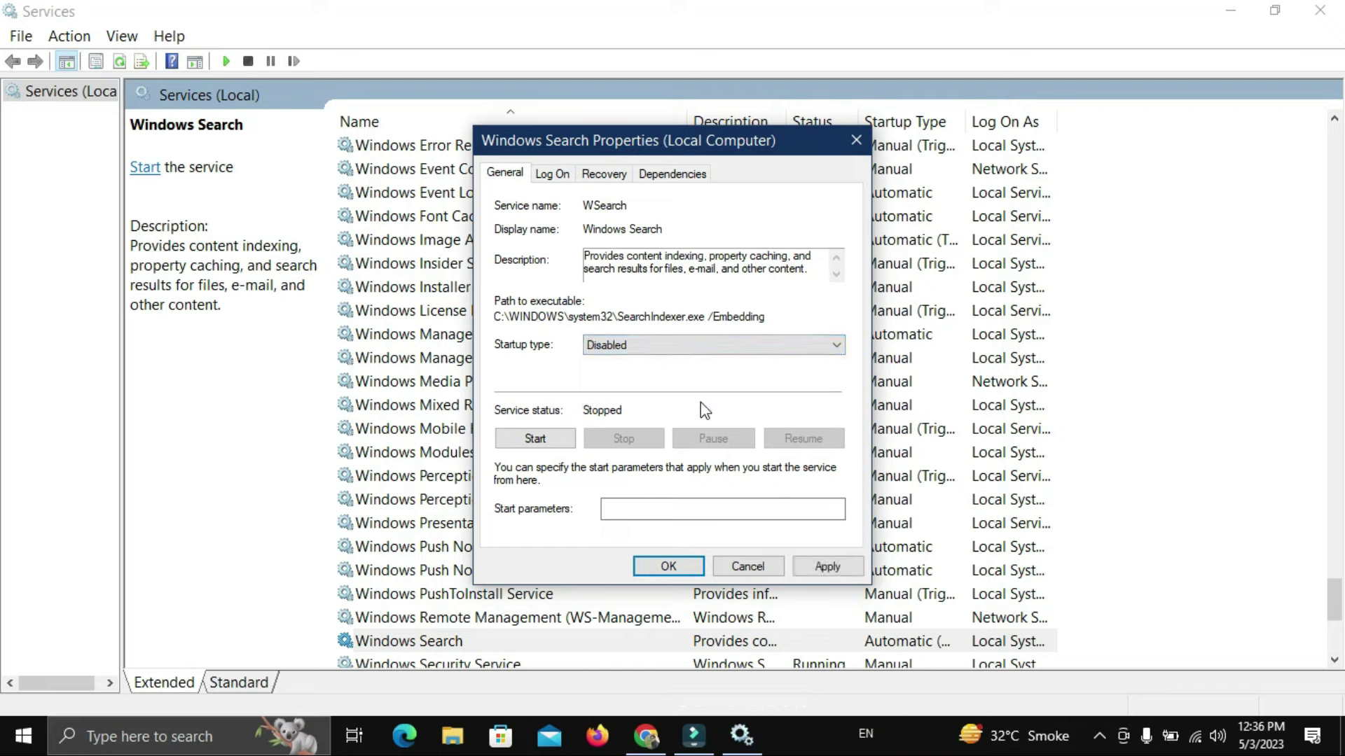
pyautogui.click(816, 567)
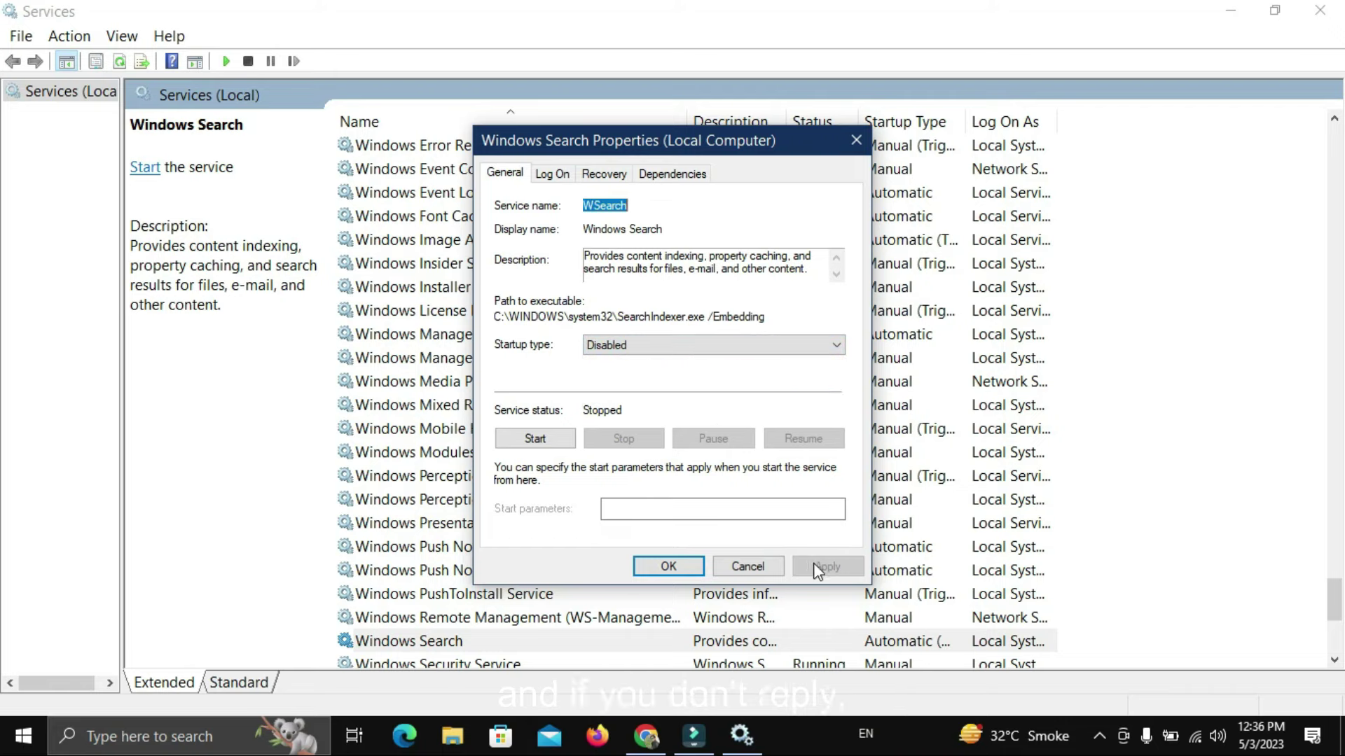
pyautogui.click(669, 565)
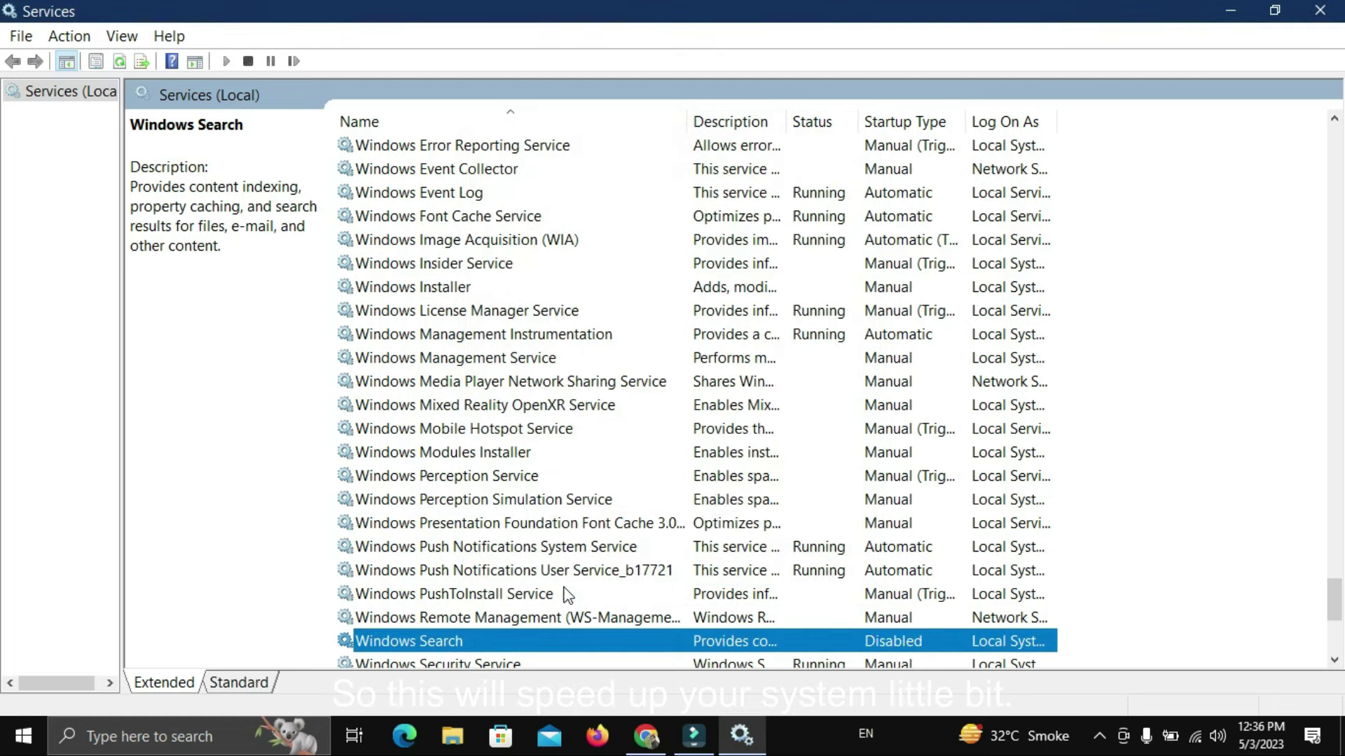
pyautogui.click(1334, 8)
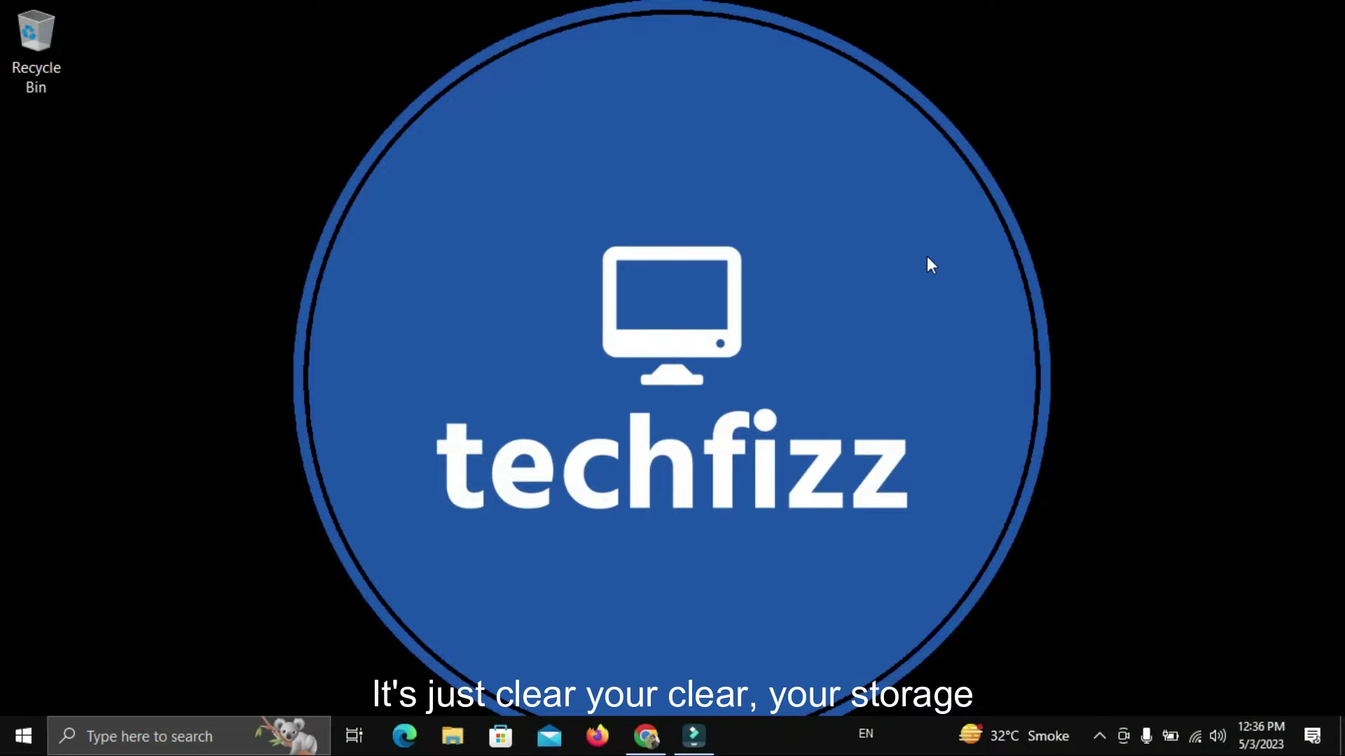
# - Search Windows for storage, open Storage settings, and launch Optimize Drives
pyautogui.press('super')
pyautogui.write('storage')
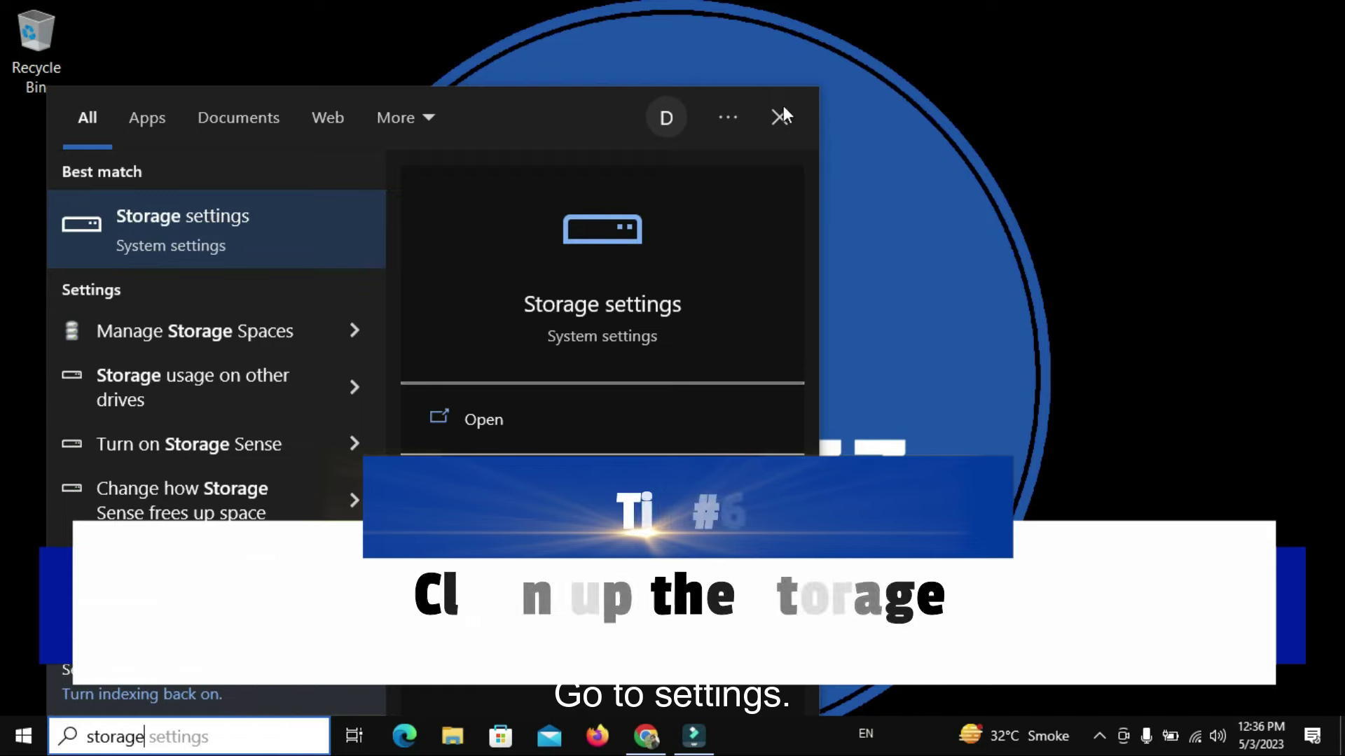
pyautogui.click(209, 203)
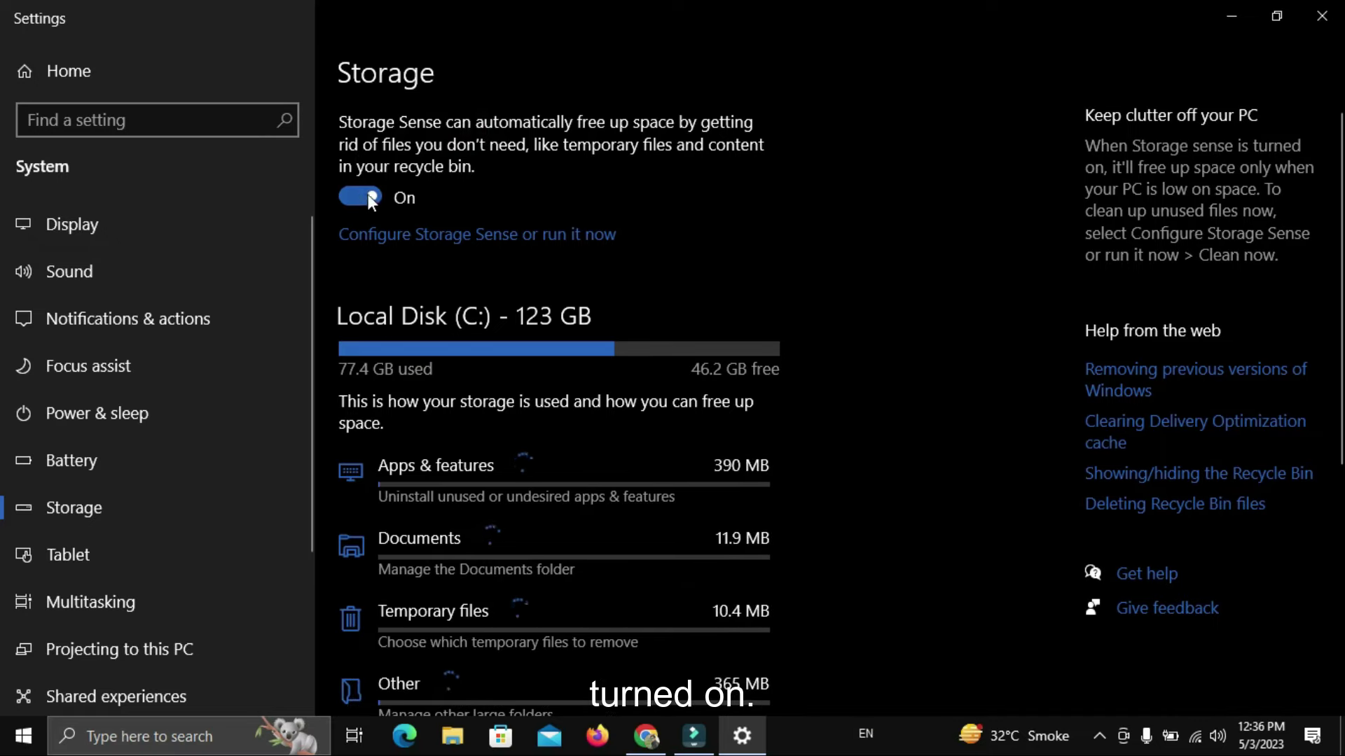
pyautogui.scroll(-5, 674, 387)
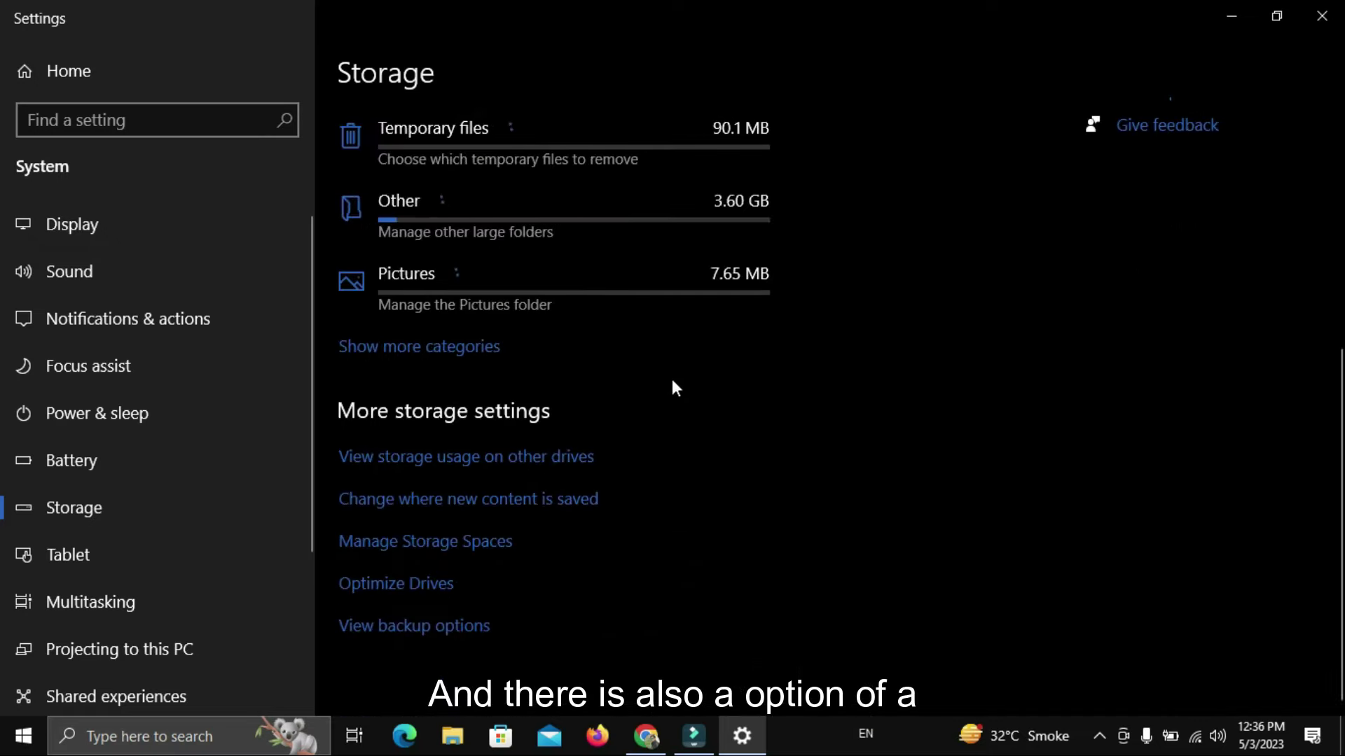
pyautogui.click(415, 590)
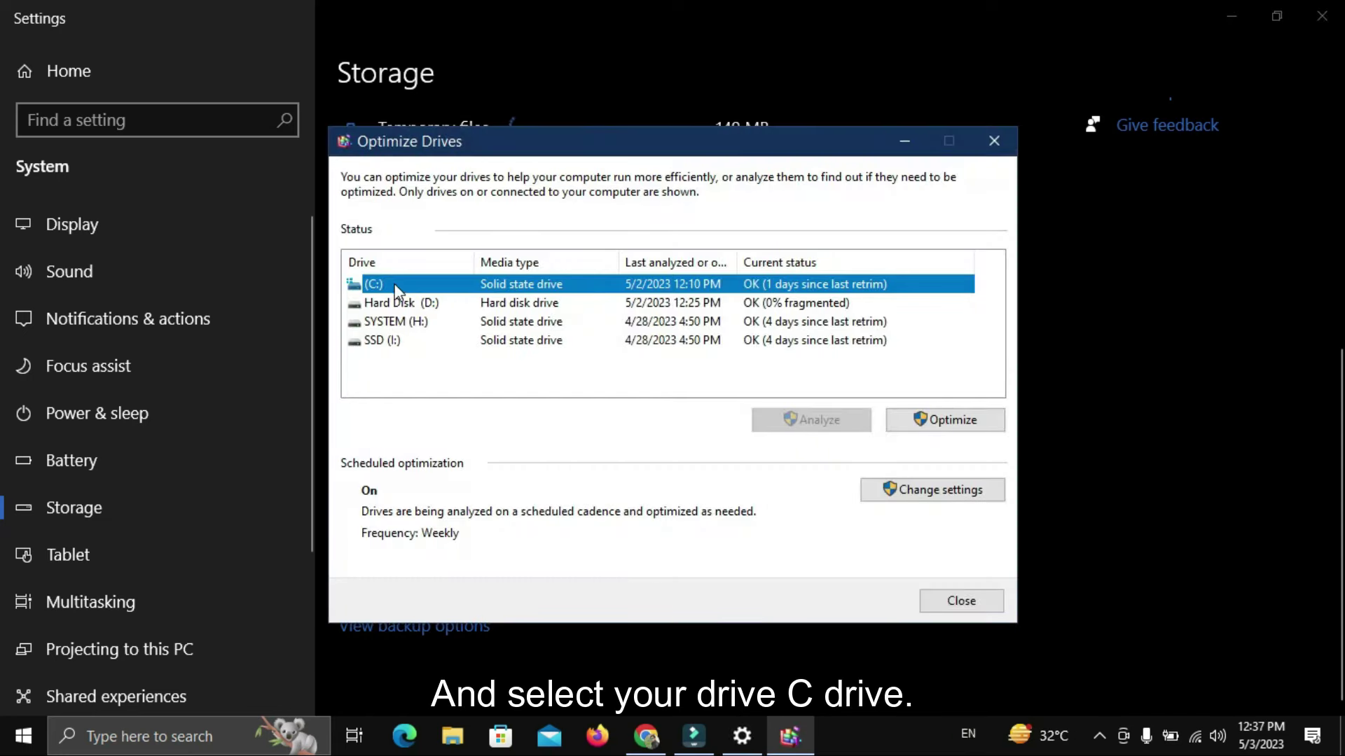
# - Optimize the C: drive and close the Optimize Drives window
pyautogui.click(396, 304)
pyautogui.click(384, 286)
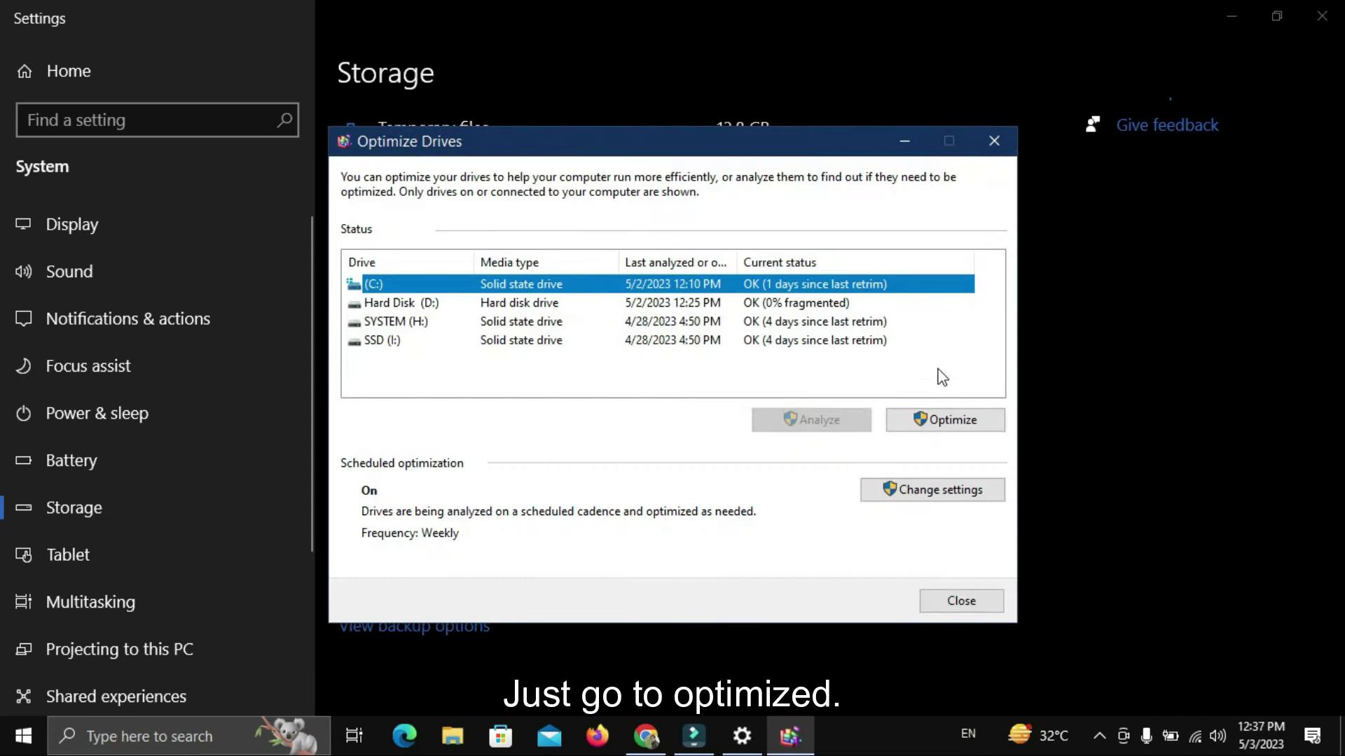
pyautogui.click(952, 418)
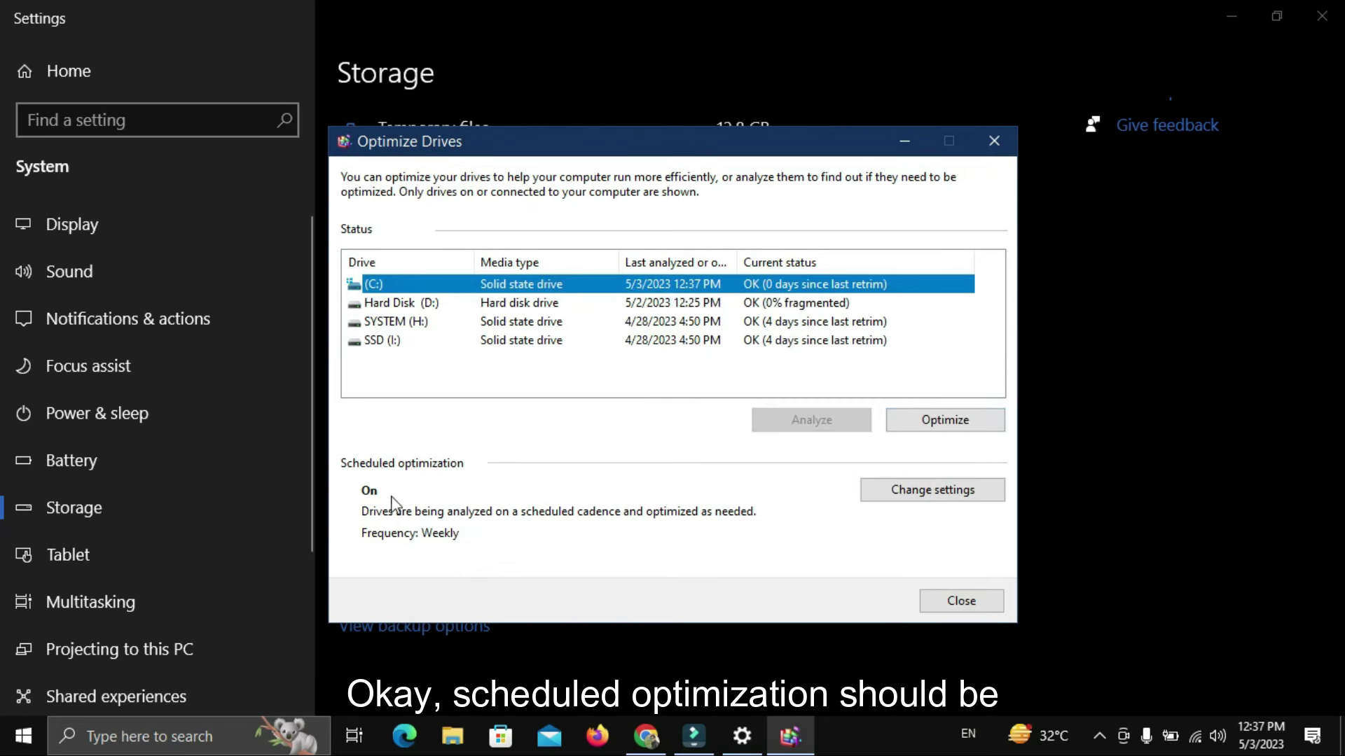
pyautogui.click(976, 602)
# - In the Storage Sense configuration, include deleting previous versions of Windows and run the cleanup now
pyautogui.scroll(6, 725, 437)
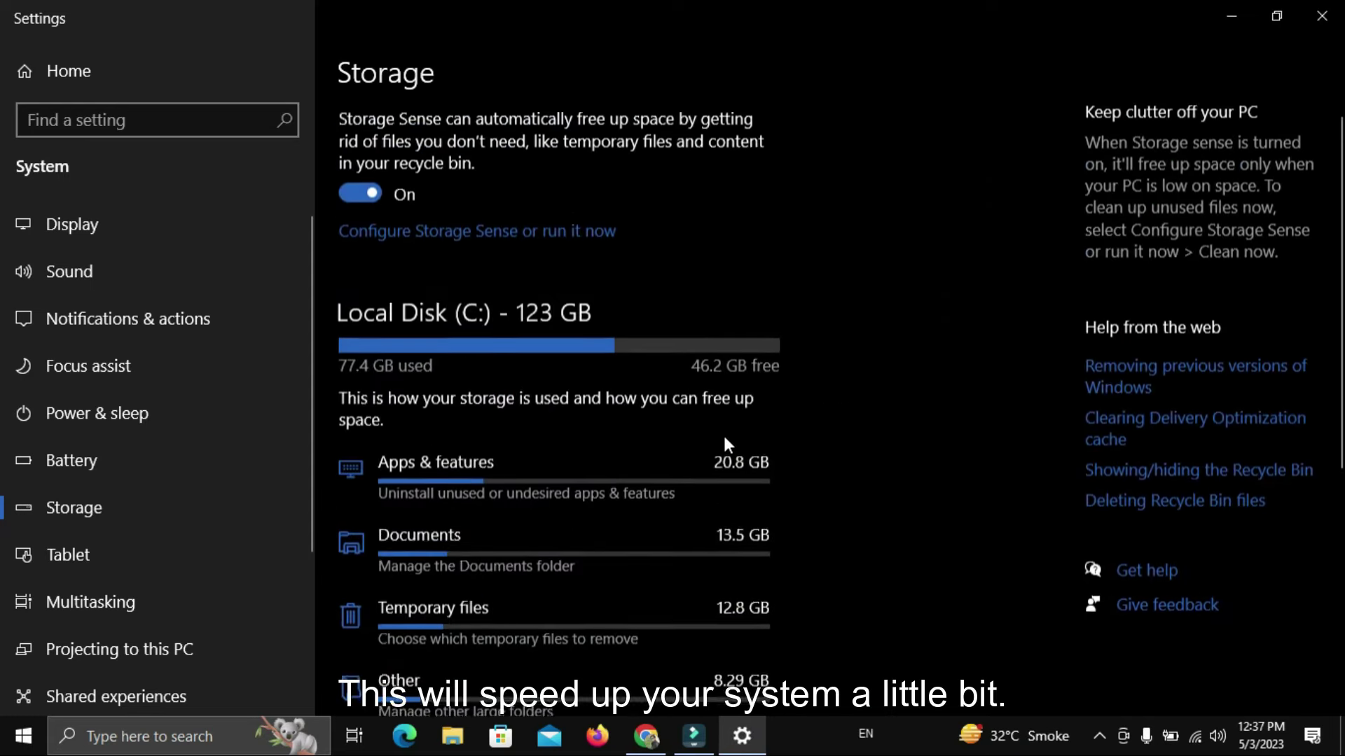
pyautogui.click(572, 236)
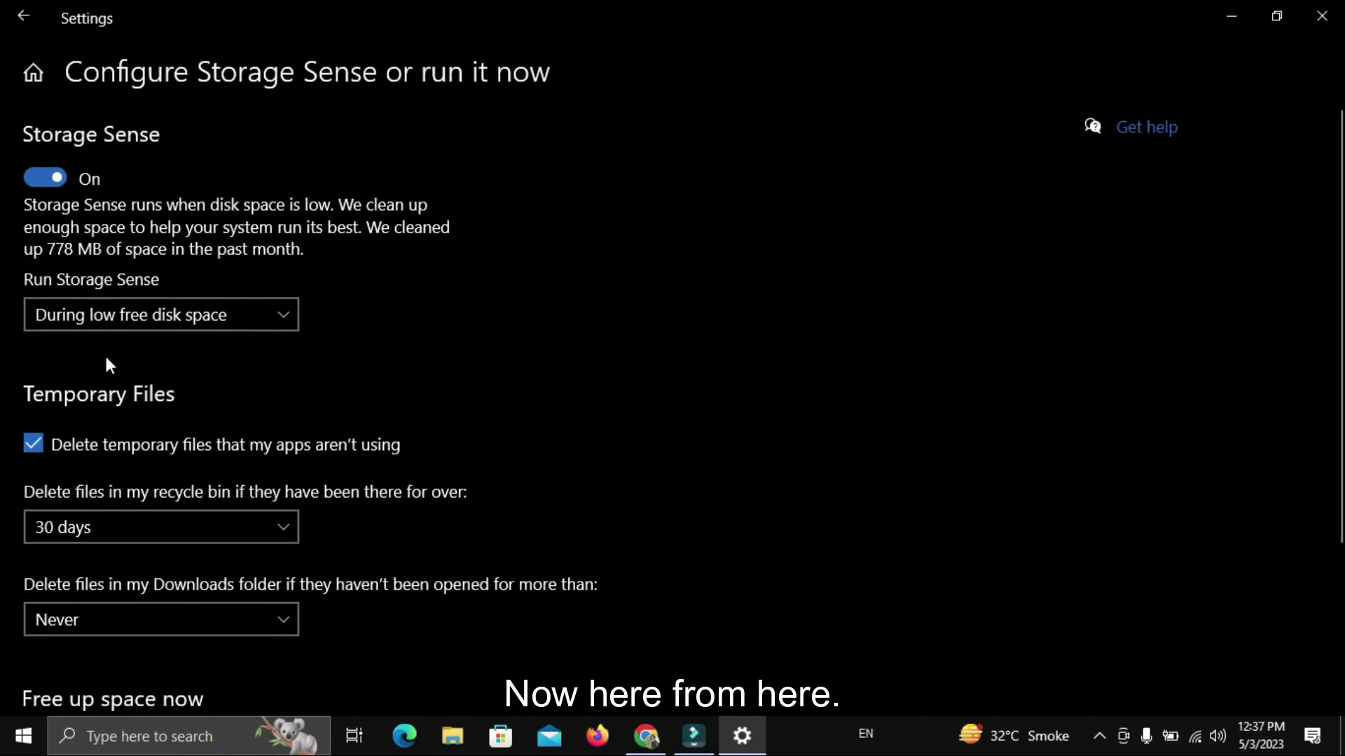
pyautogui.scroll(-3, 121, 455)
pyautogui.scroll(1, 121, 455)
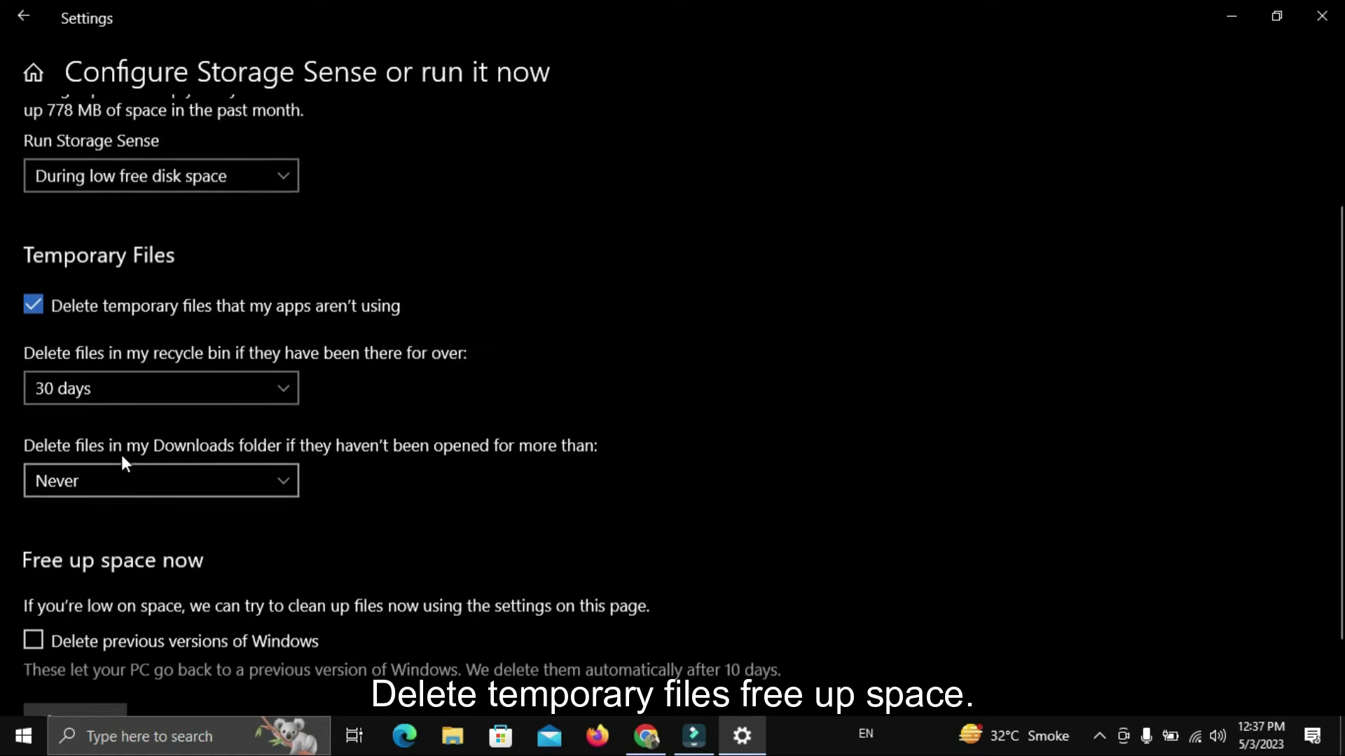
pyautogui.scroll(-1, 187, 520)
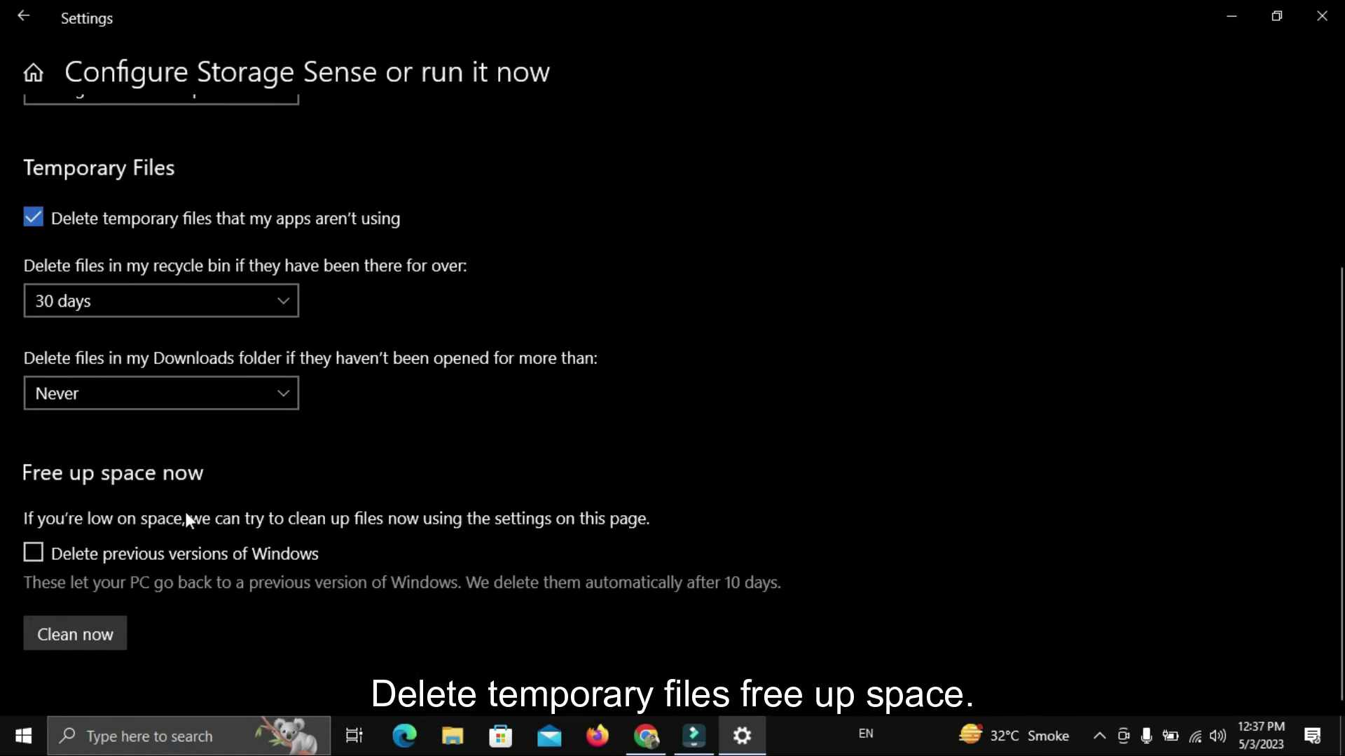
pyautogui.click(34, 553)
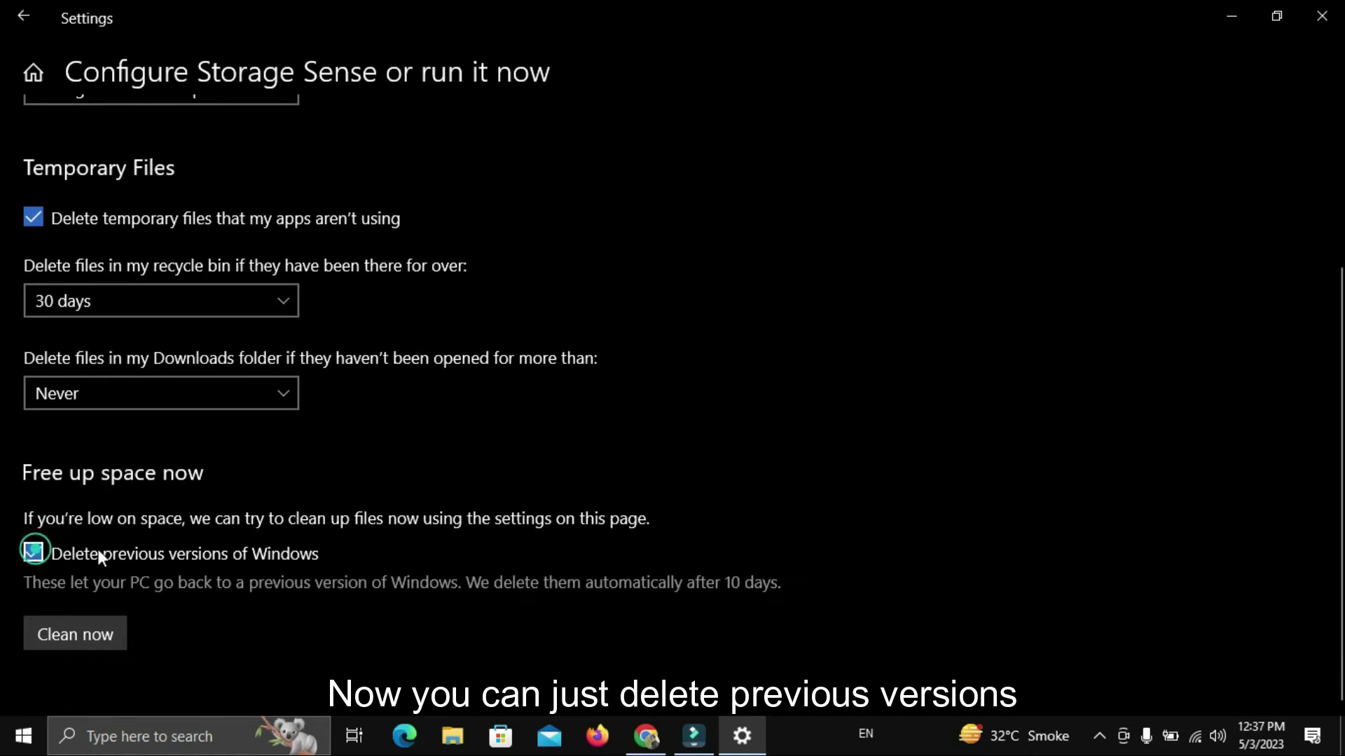
pyautogui.click(61, 634)
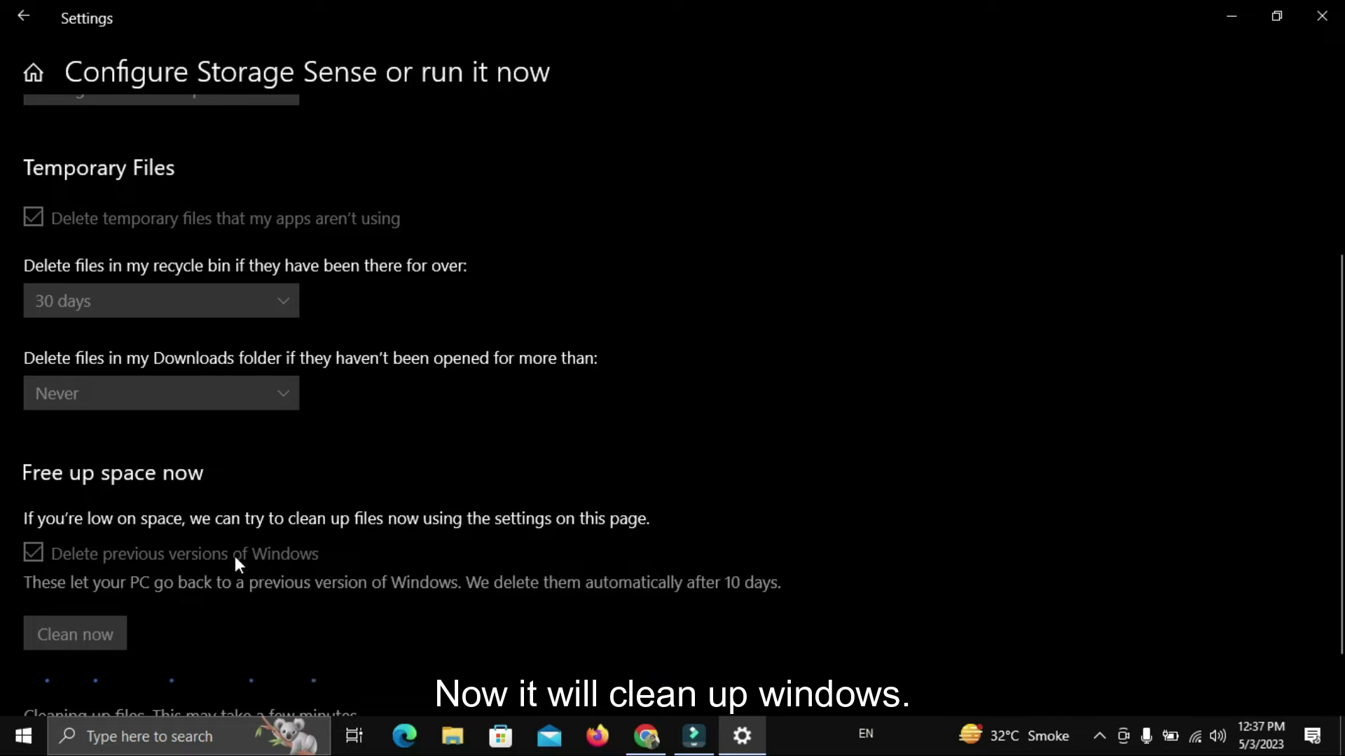
pyautogui.scroll(3, 352, 355)
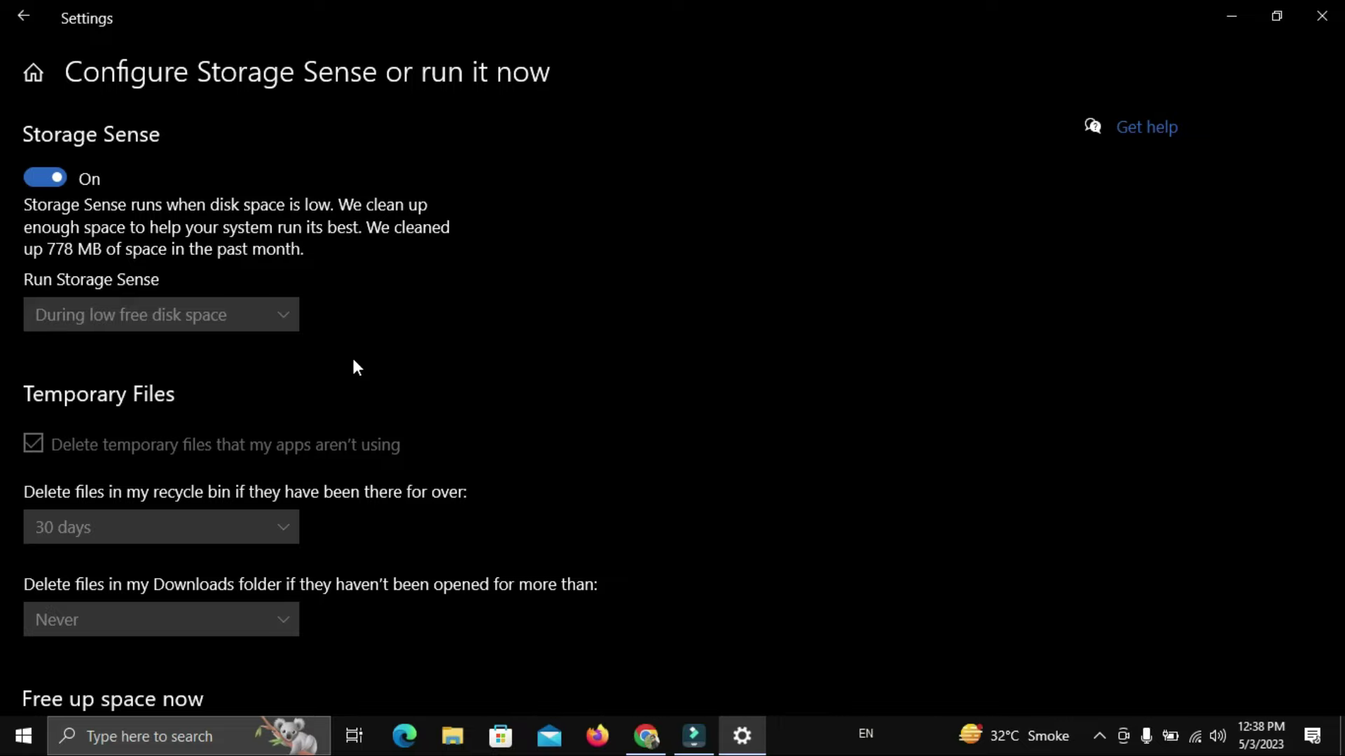
# - Open System Properties by searching Windows for sysdm.cpl
pyautogui.press('super')
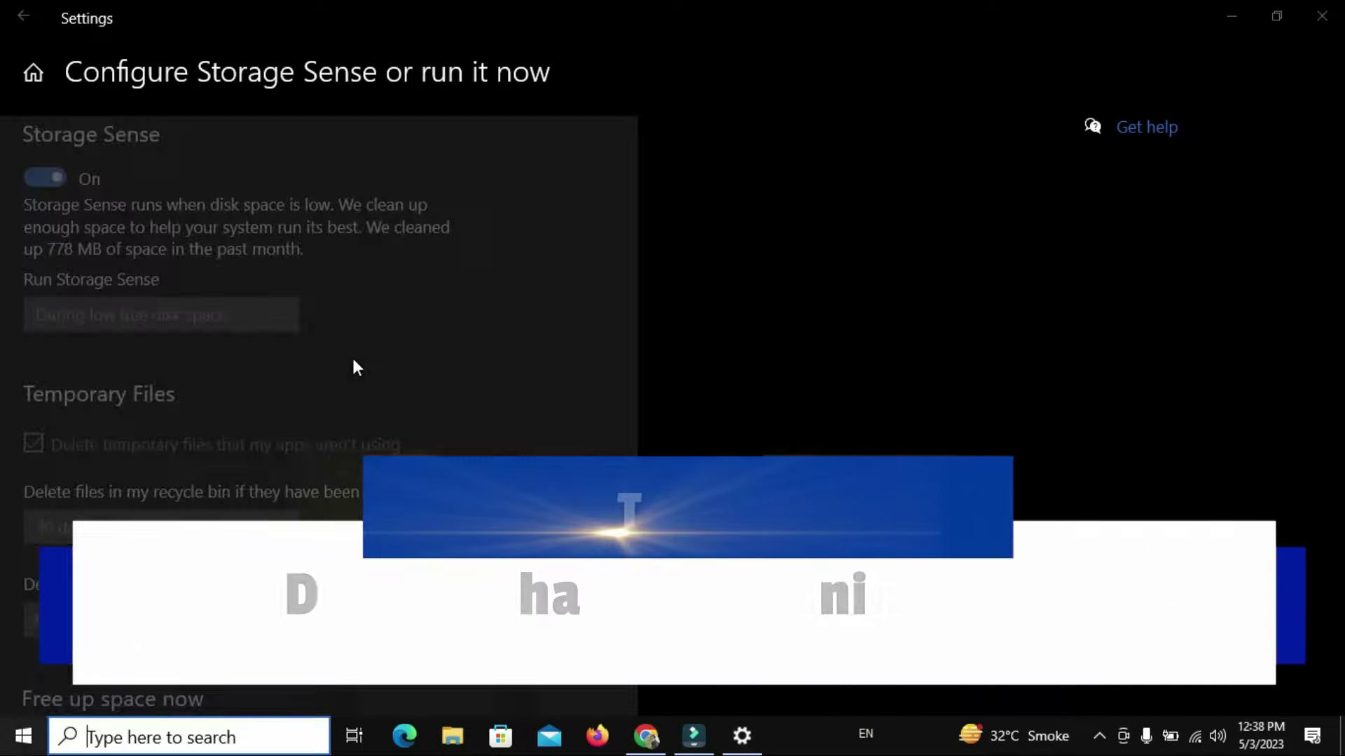
pyautogui.write('s')
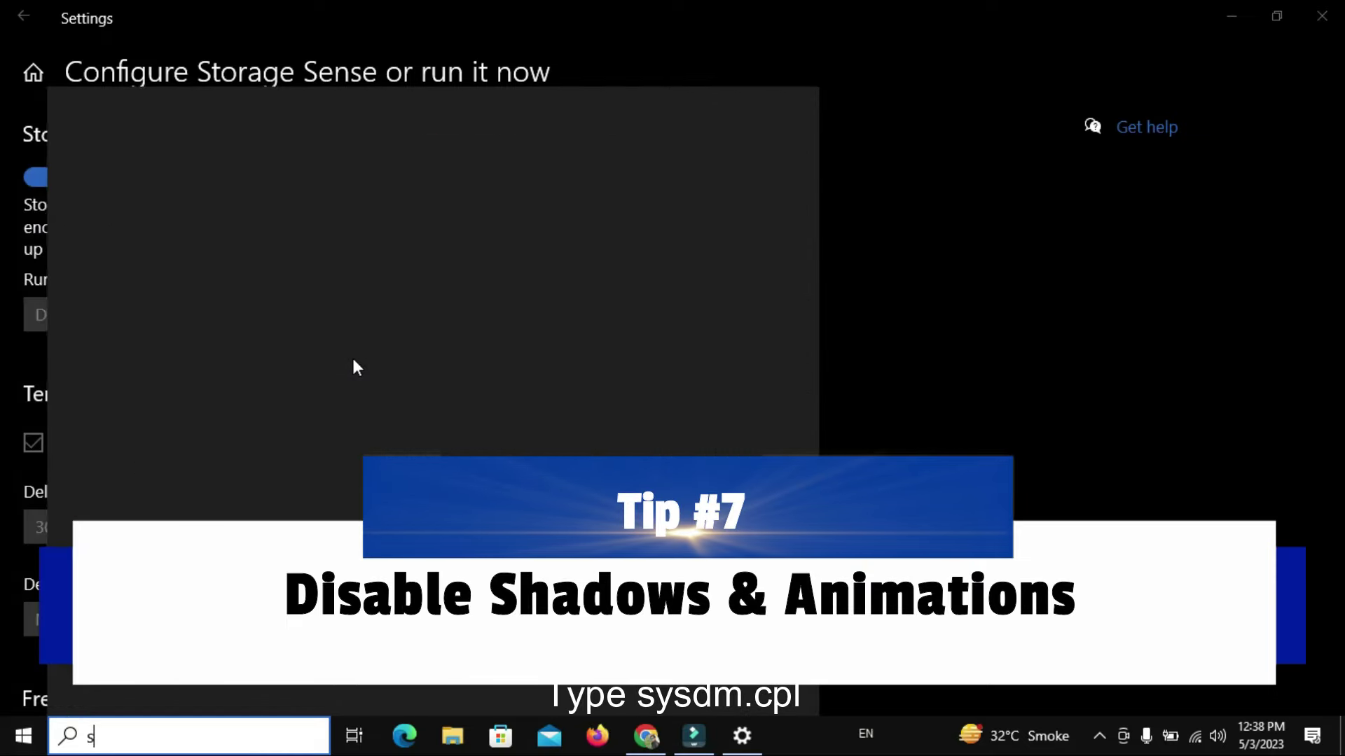
pyautogui.write('ysdm')
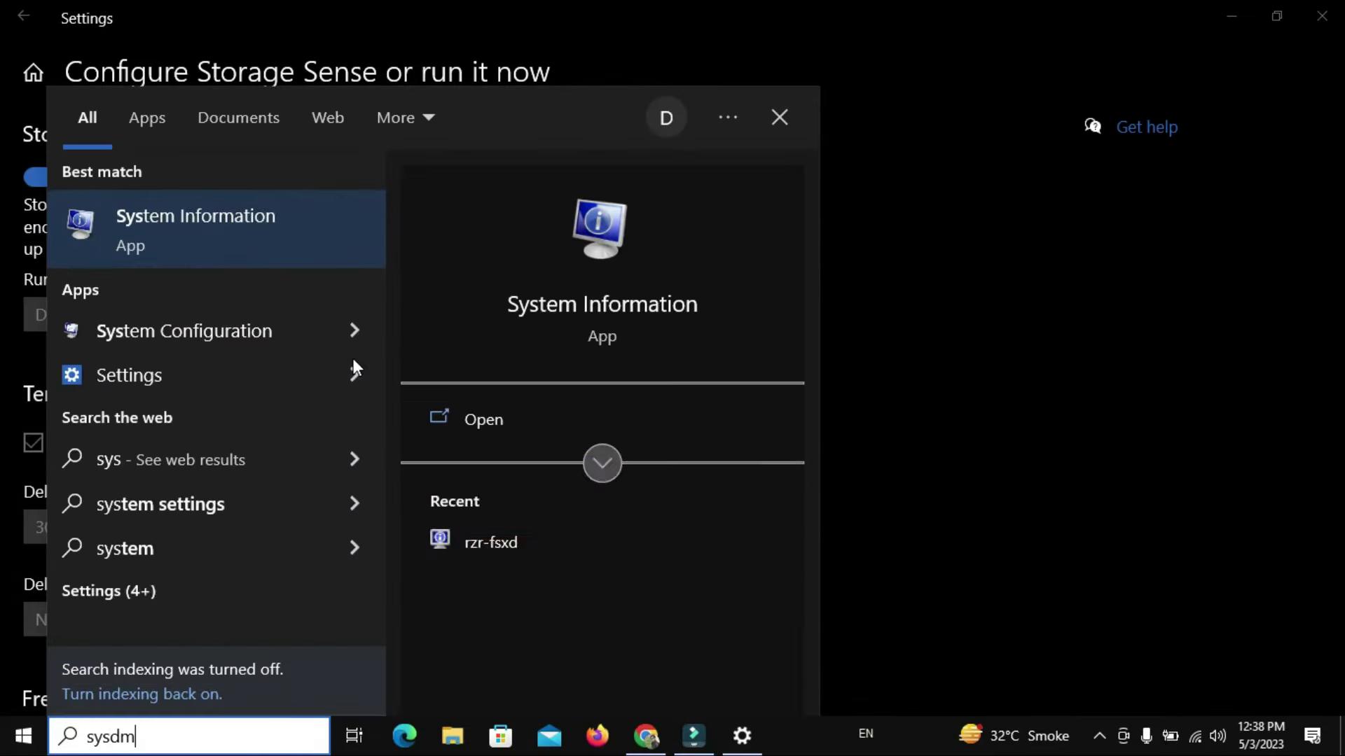
pyautogui.write('.cpl')
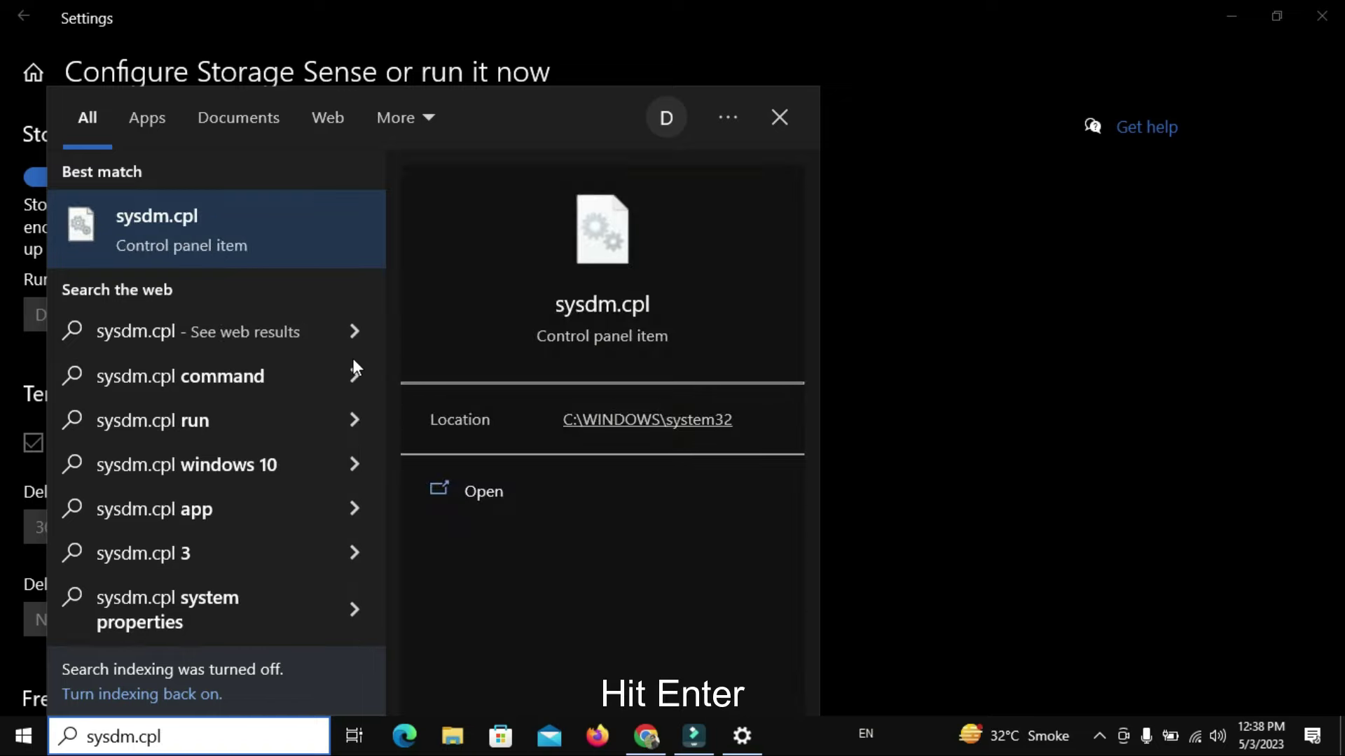
pyautogui.press('Return')
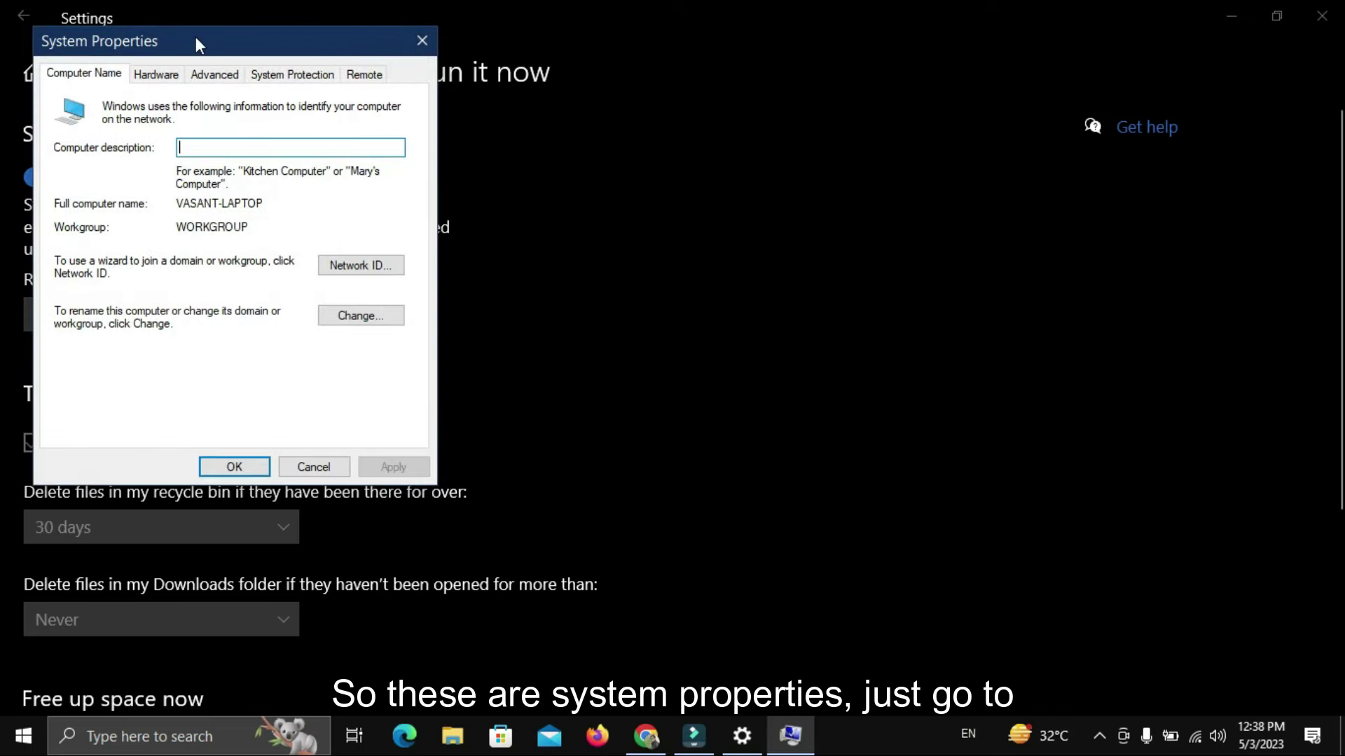
# - In the advanced Performance options, set visual effects to Adjust for best performance, apply, and close System Properties
pyautogui.click(218, 72)
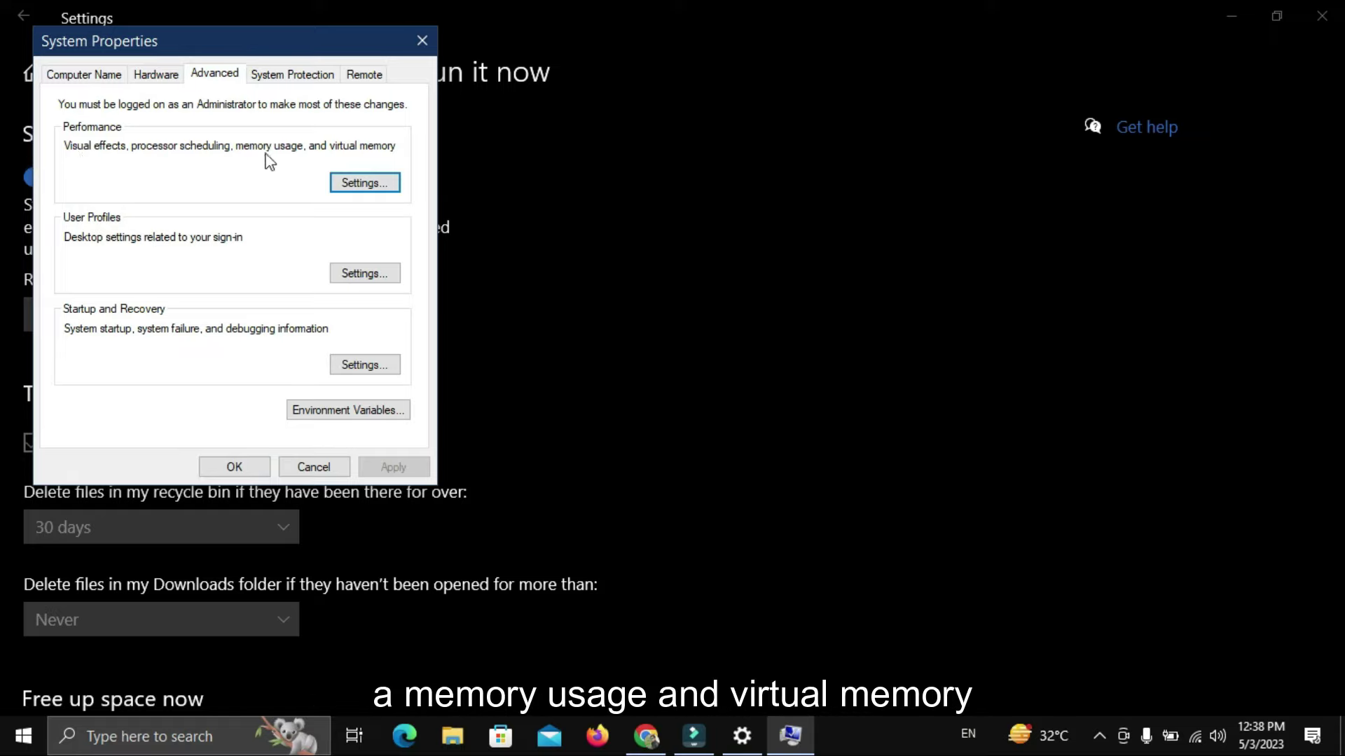
pyautogui.click(364, 183)
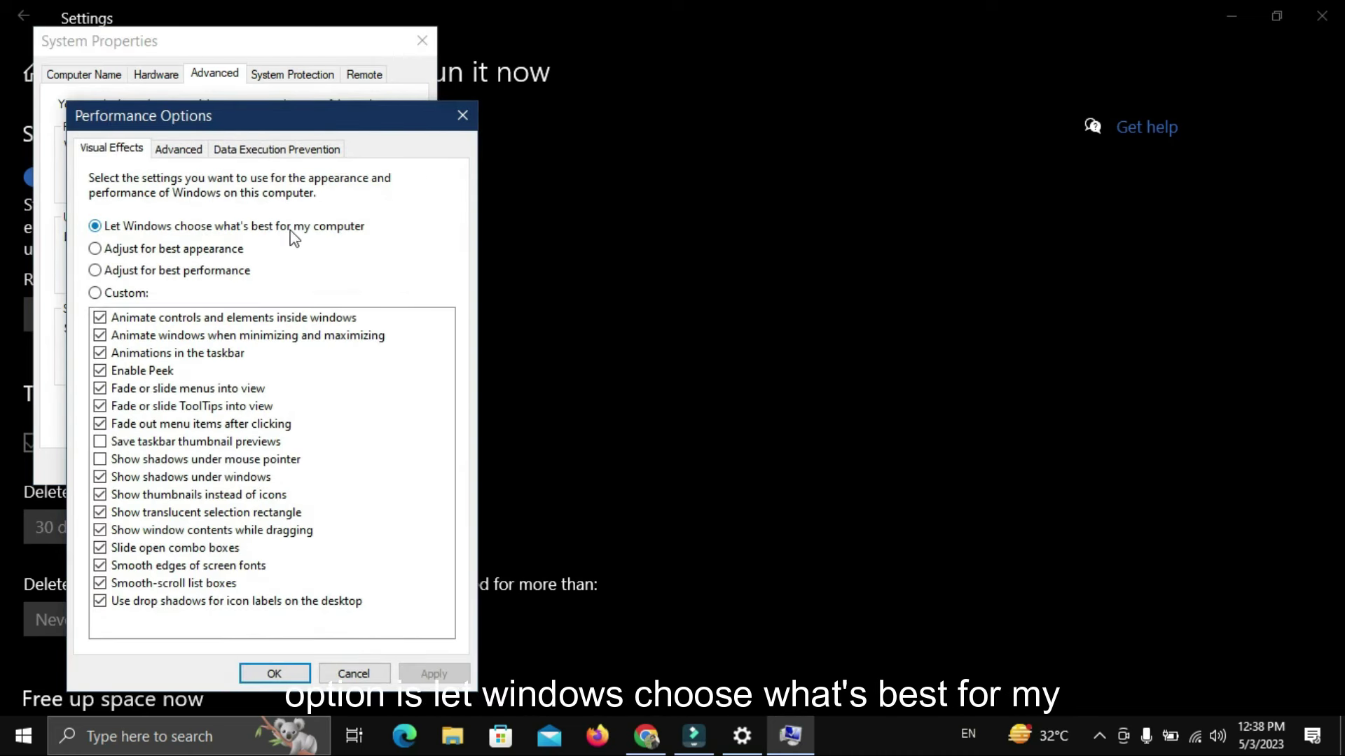
pyautogui.click(98, 272)
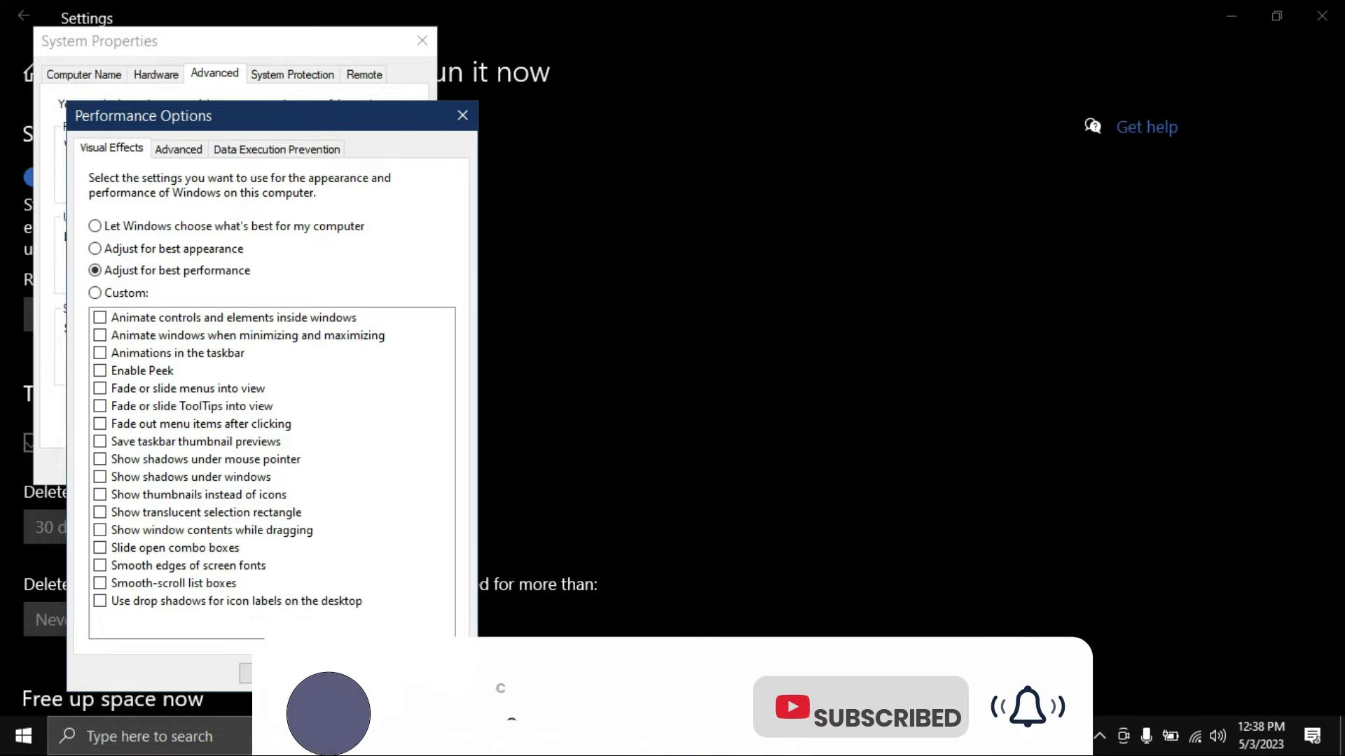
pyautogui.click(425, 669)
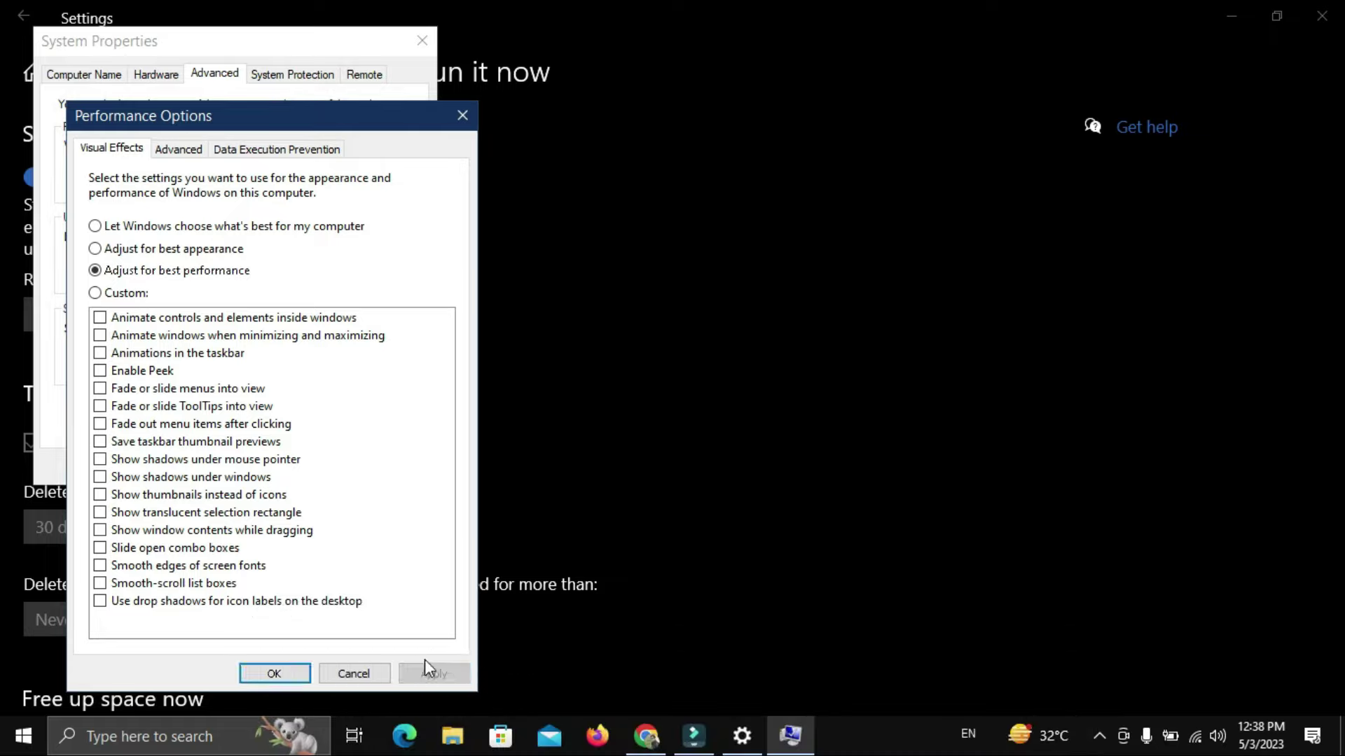
pyautogui.click(299, 678)
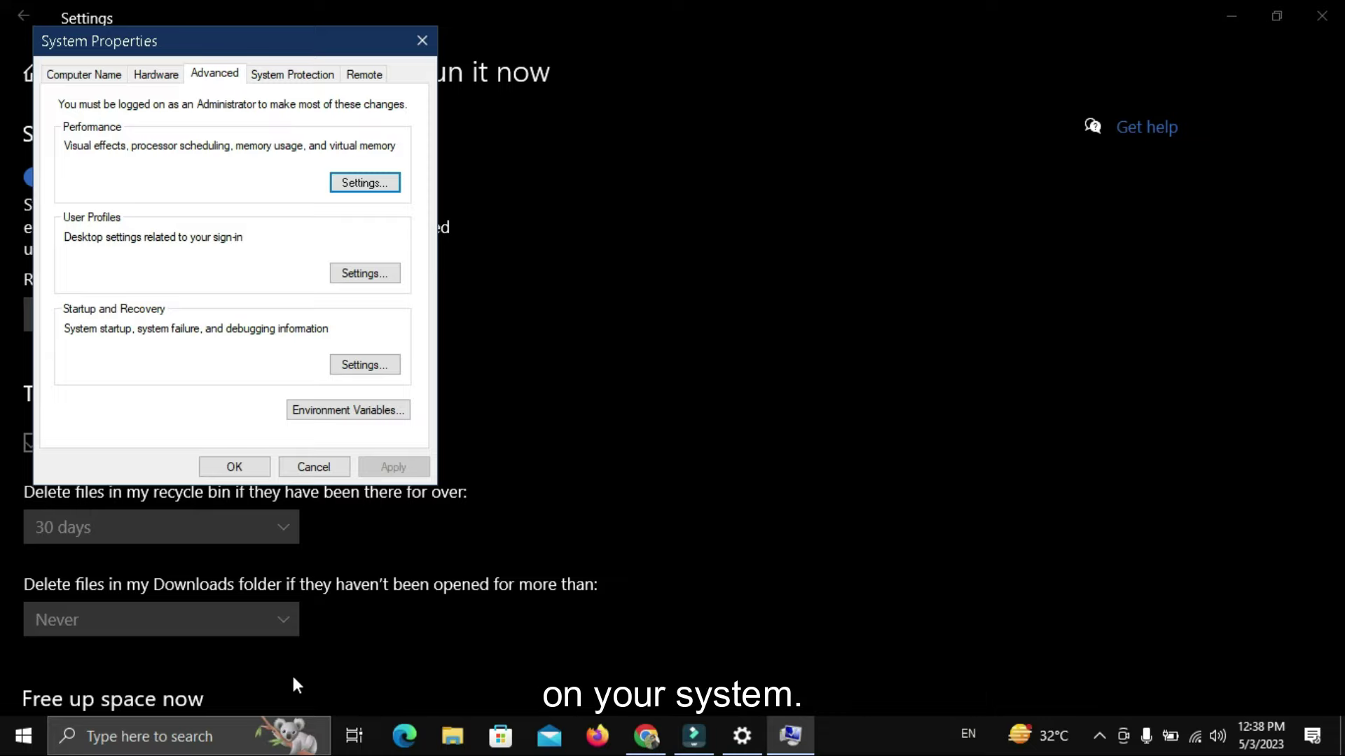
pyautogui.click(234, 464)
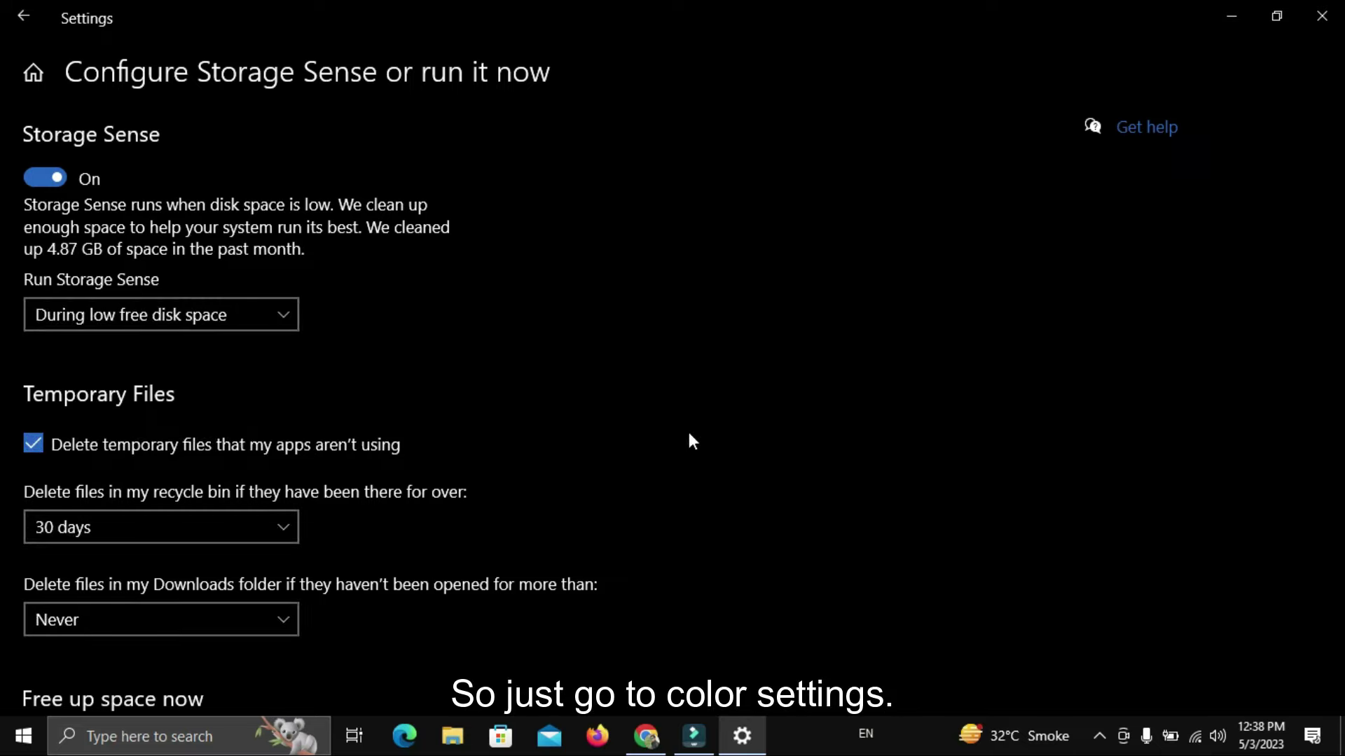
# - Search for color, open Color settings, switch transparency effects on and back off, and close Settings
pyautogui.press('super')
pyautogui.write('color')
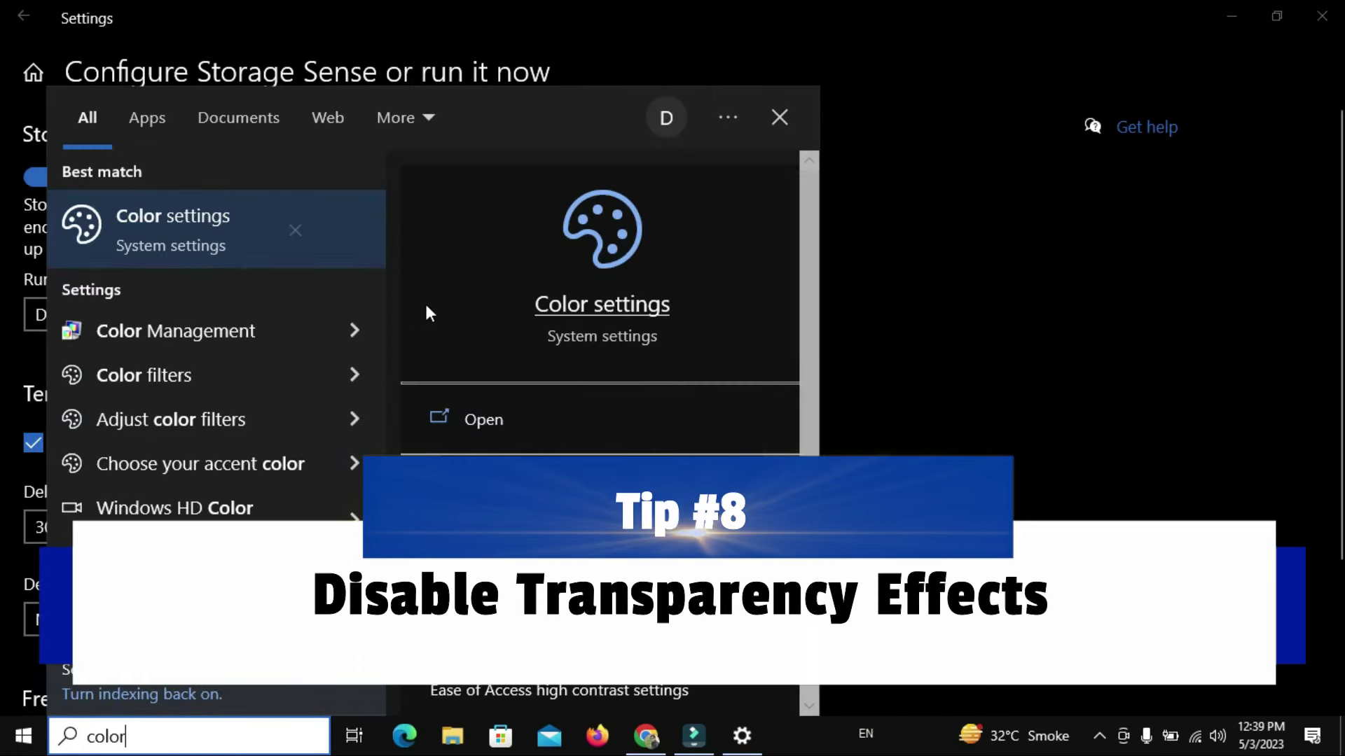
pyautogui.click(208, 248)
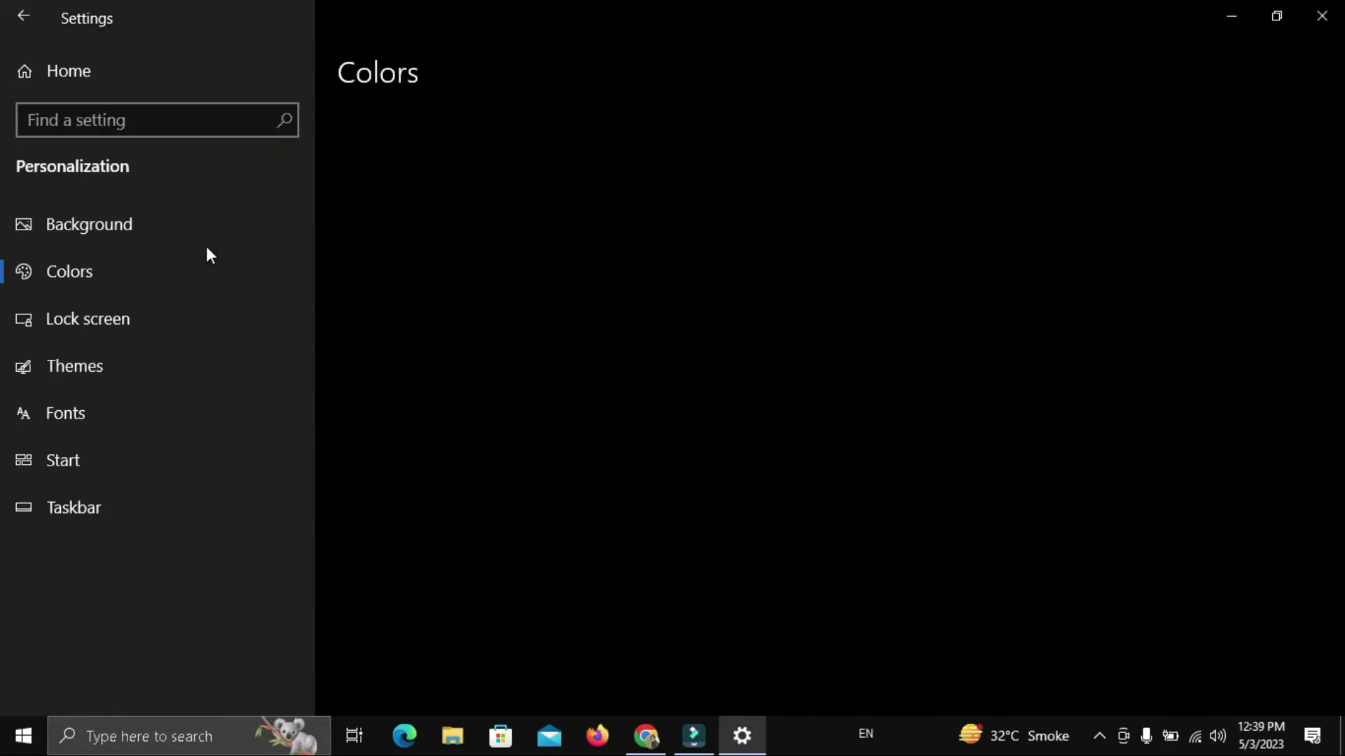
pyautogui.scroll(-3, 665, 266)
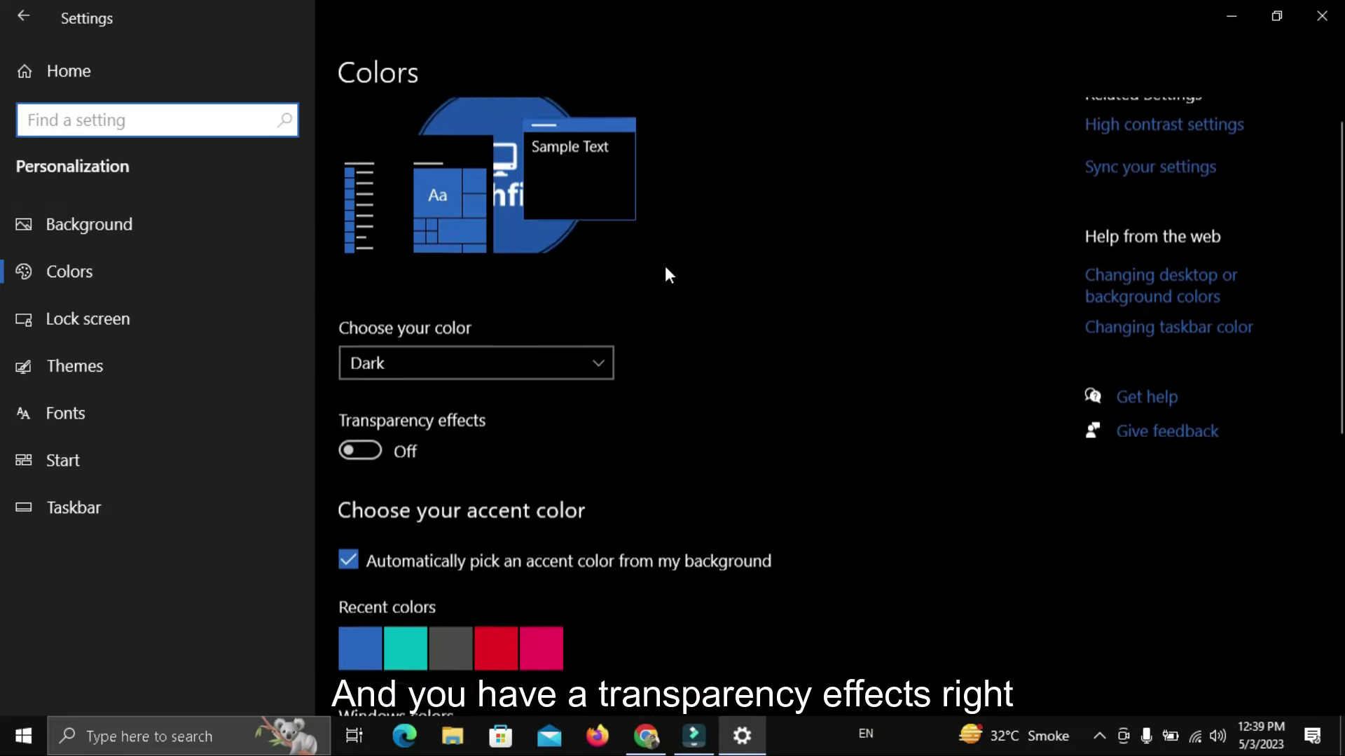
pyautogui.click(355, 258)
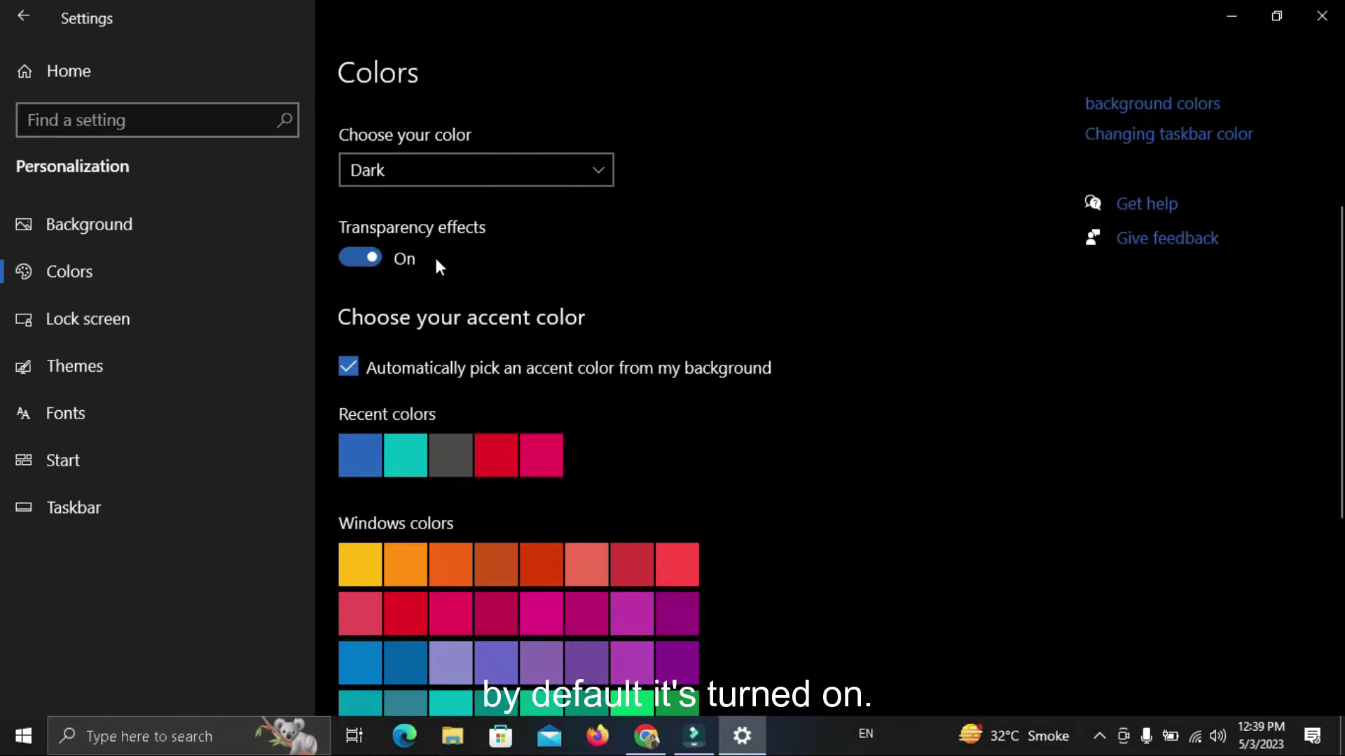
pyautogui.click(366, 259)
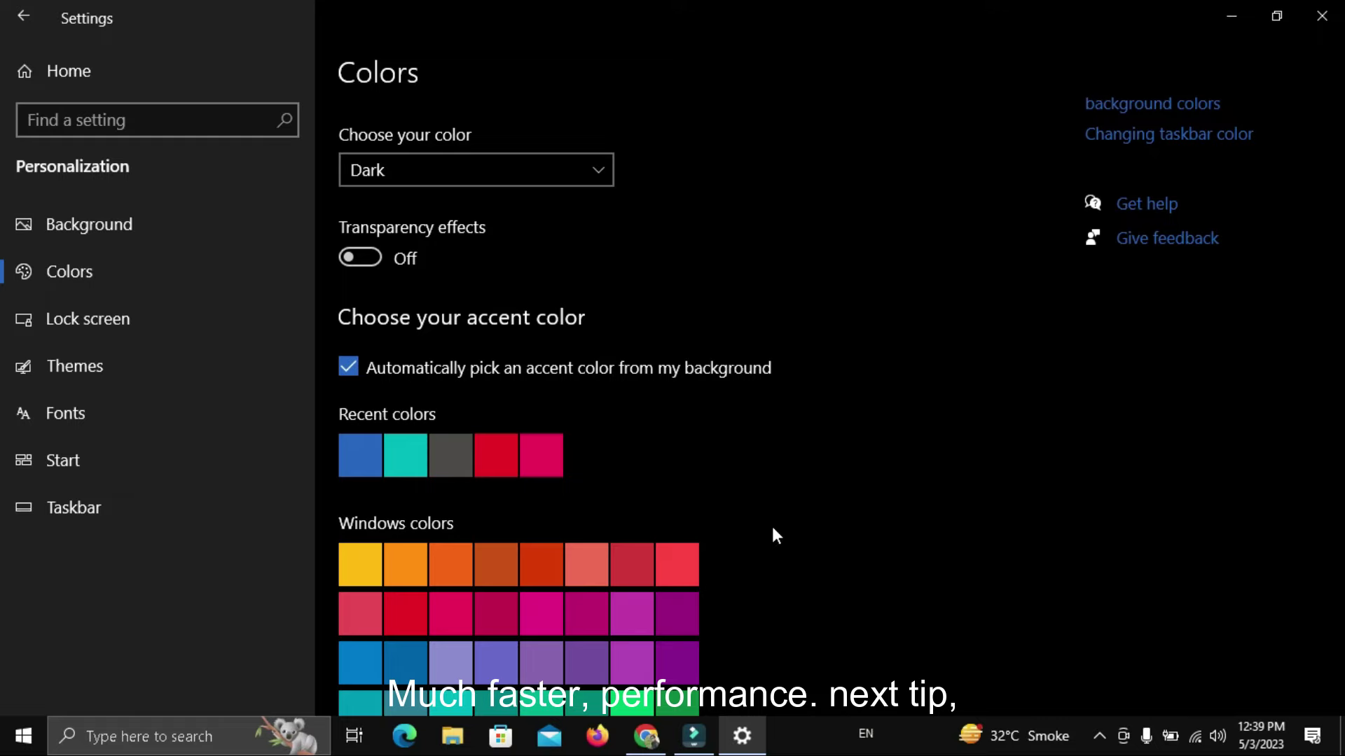
pyautogui.click(1320, 13)
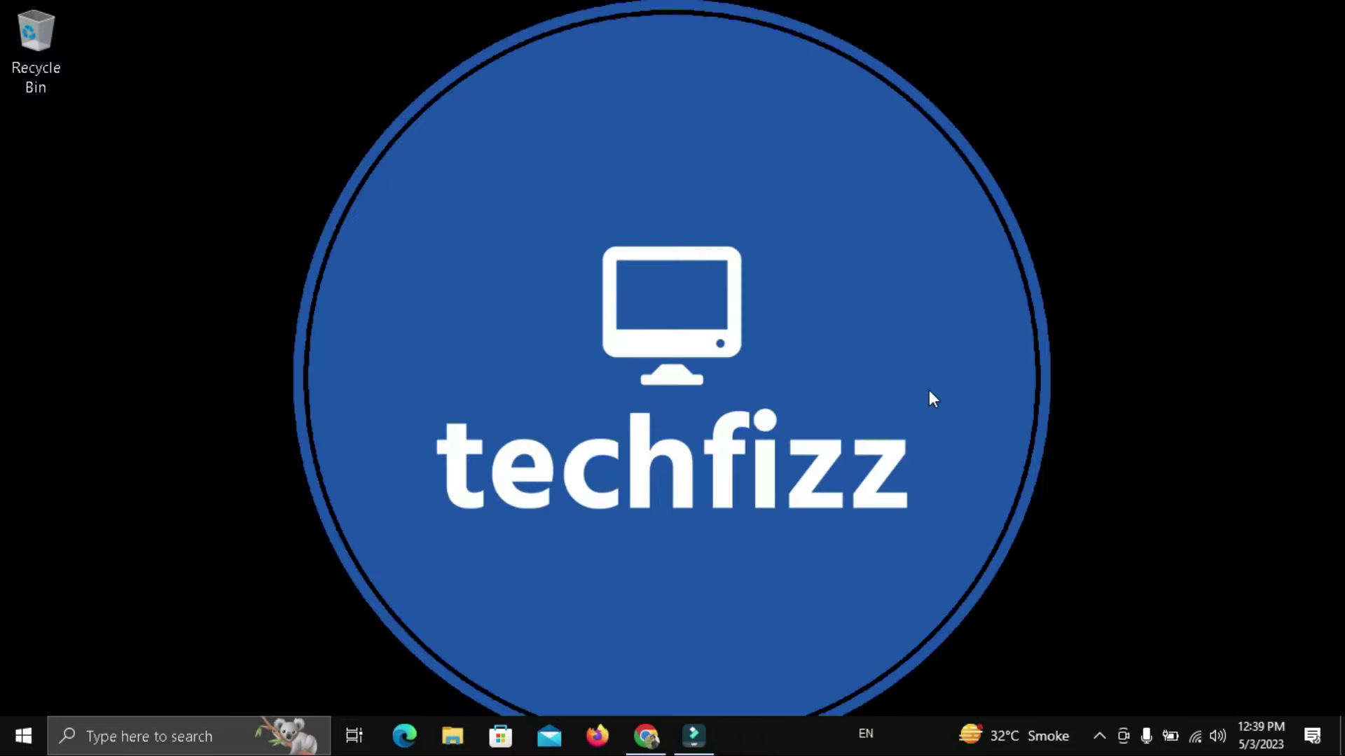
# - Search Windows for security, open Security and Maintenance, and expand the Maintenance section
pyautogui.press('super')
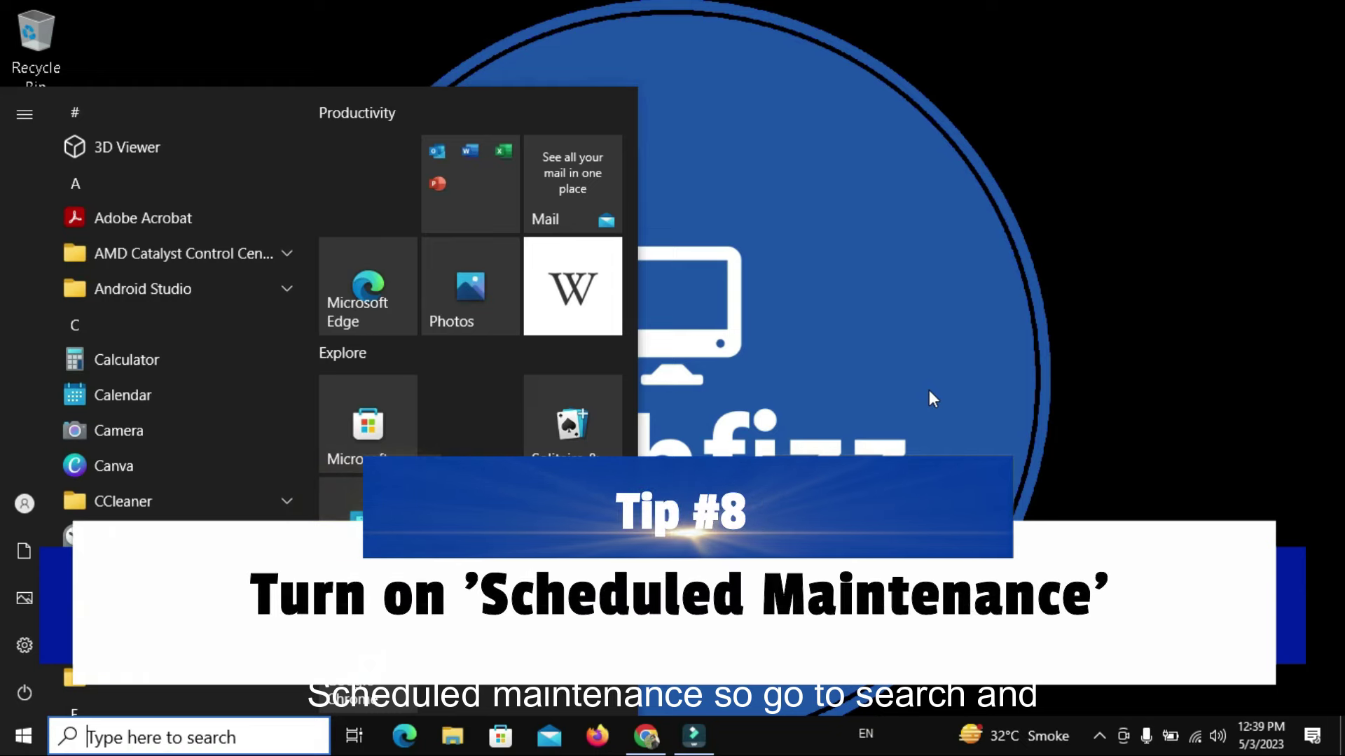
pyautogui.write('securit')
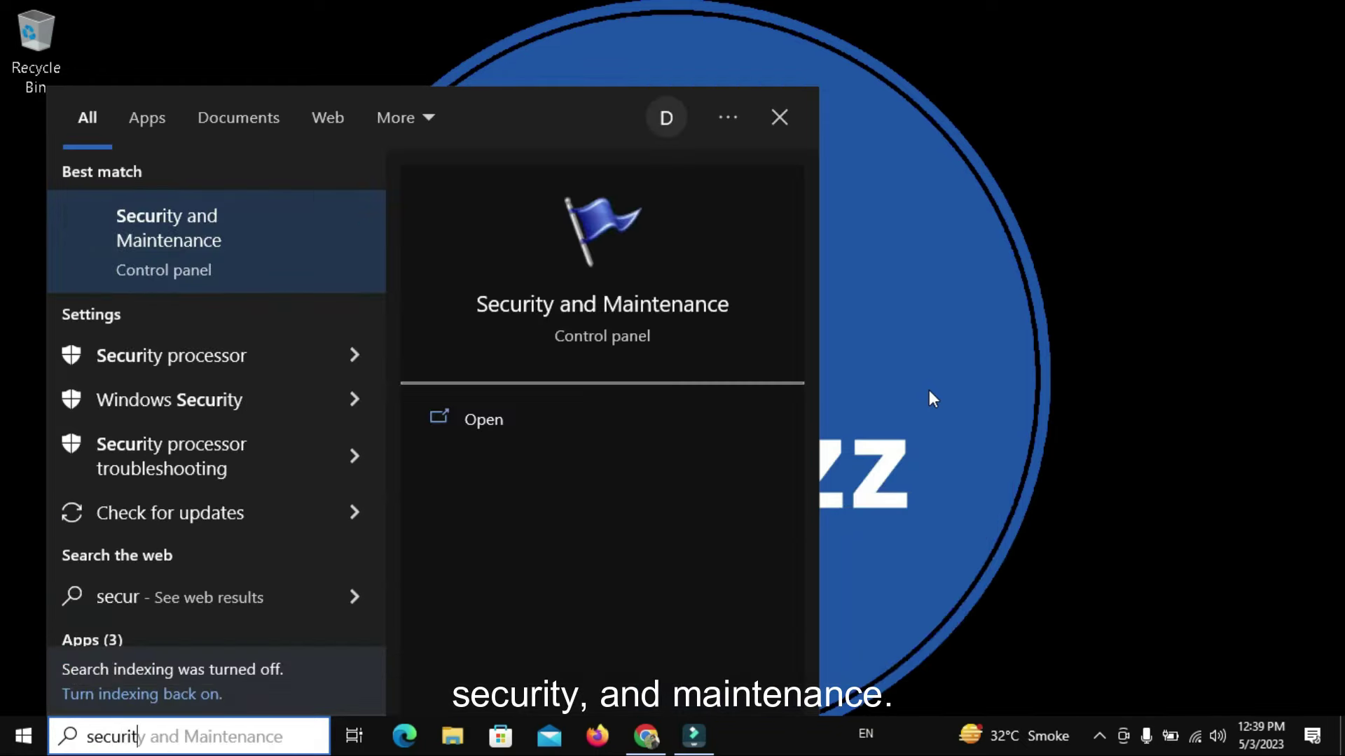
pyautogui.write('y')
pyautogui.click(194, 240)
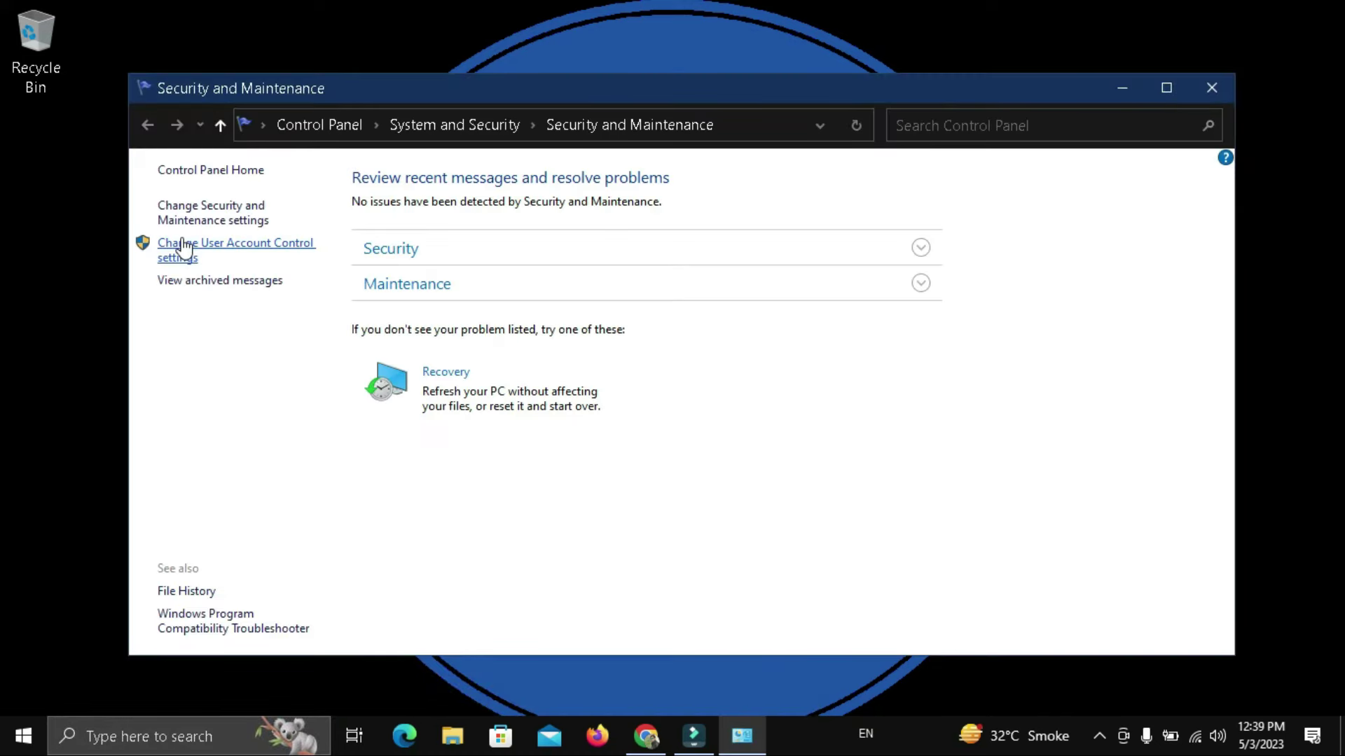
pyautogui.click(921, 283)
pyautogui.scroll(-1, 884, 383)
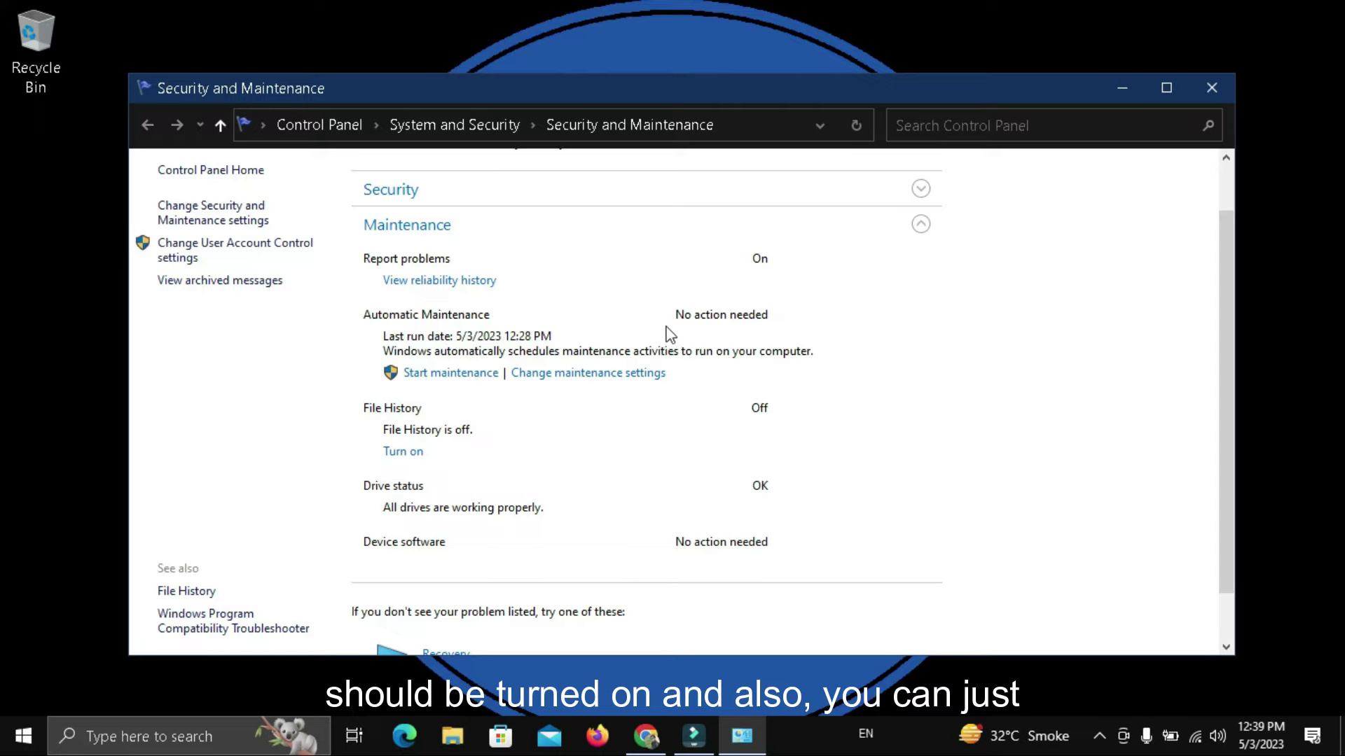
# - Start Automatic Maintenance manually, stop the run, and close Security and Maintenance
pyautogui.click(456, 376)
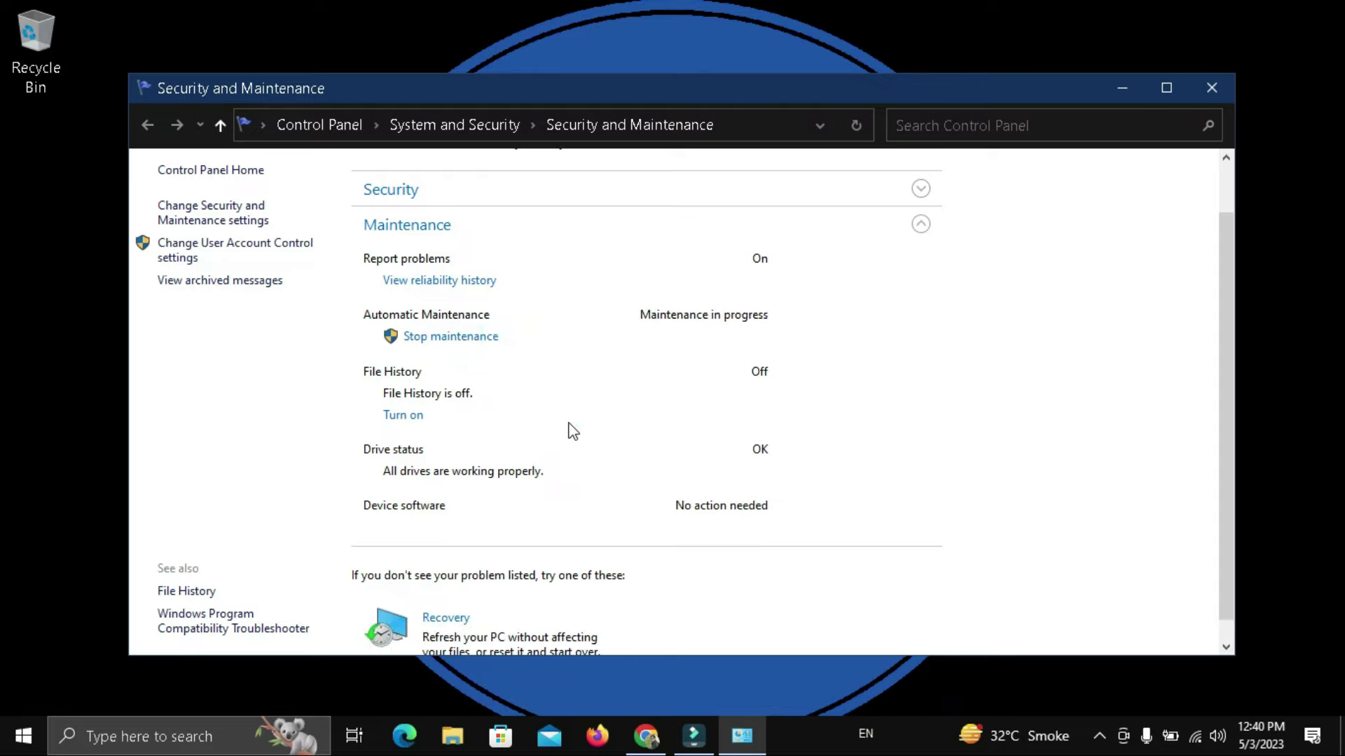
pyautogui.scroll(-1, 564, 404)
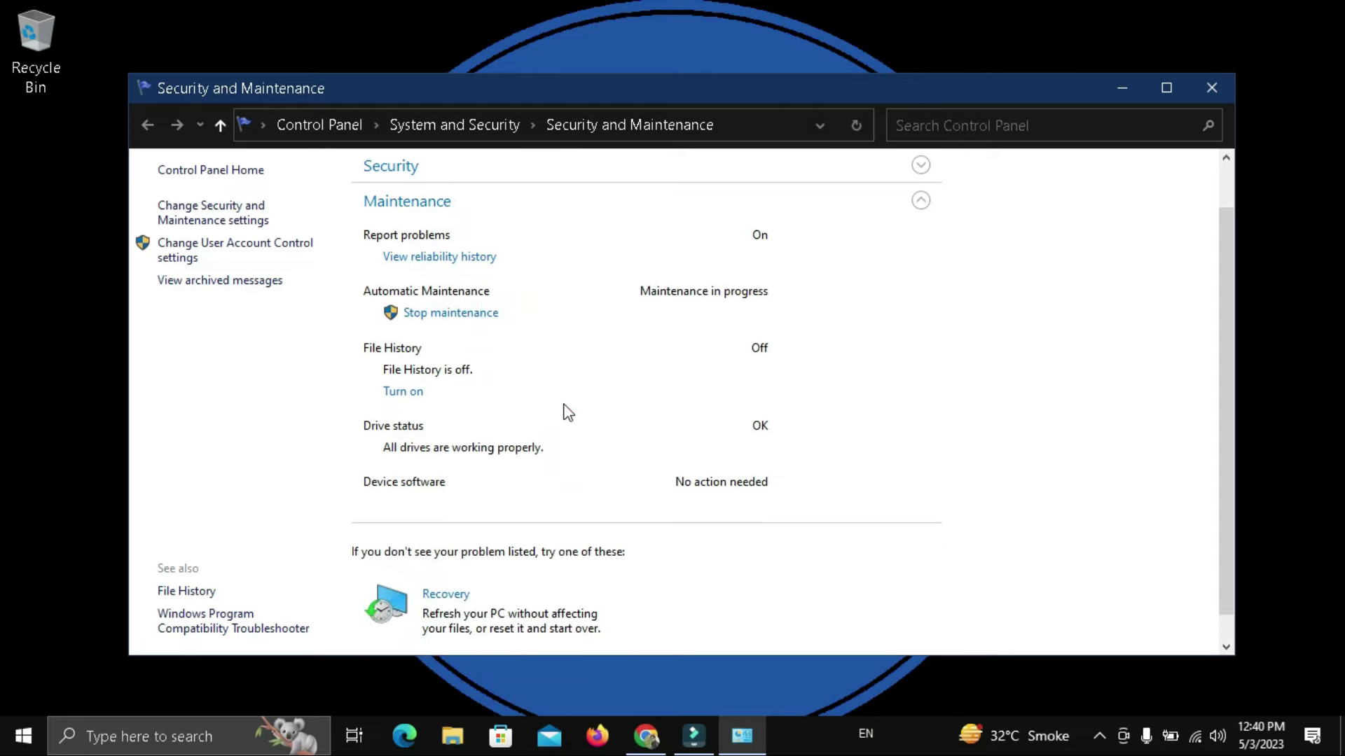
pyautogui.scroll(2, 565, 405)
pyautogui.scroll(1, 567, 413)
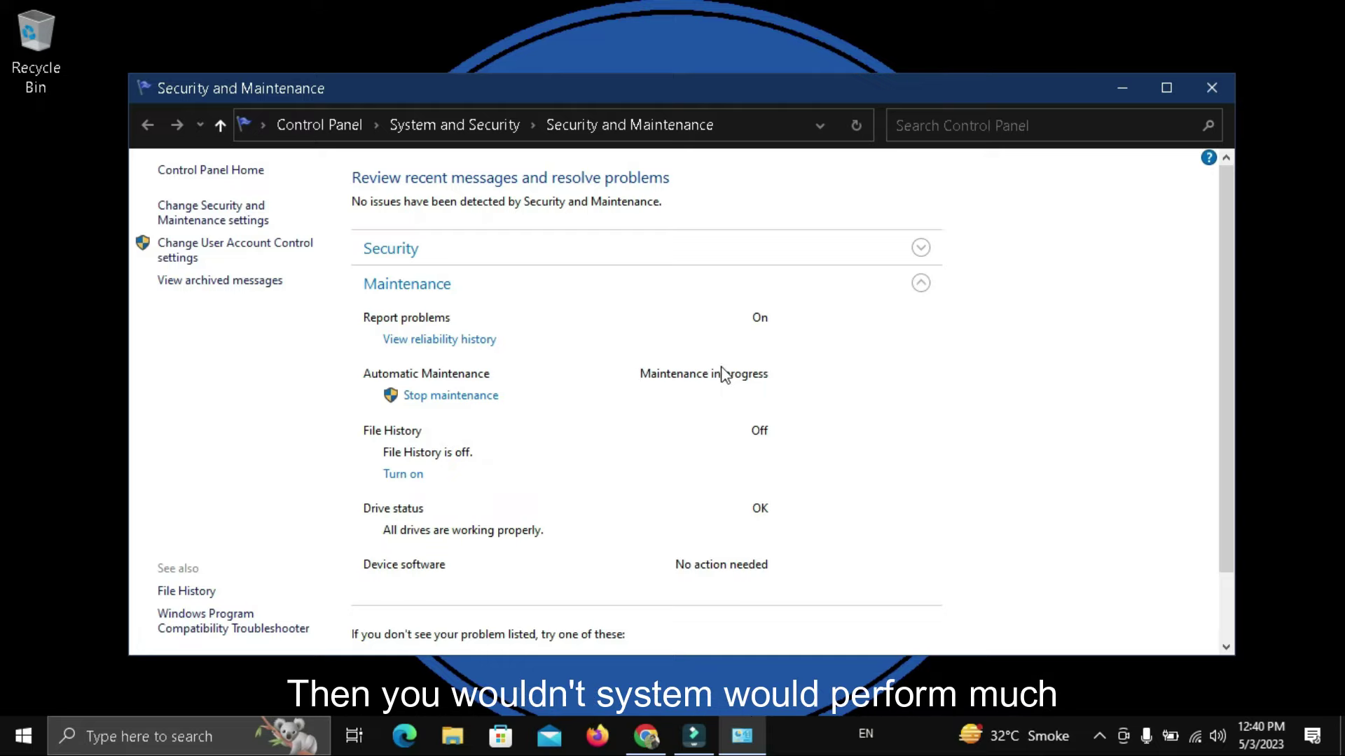
pyautogui.click(448, 397)
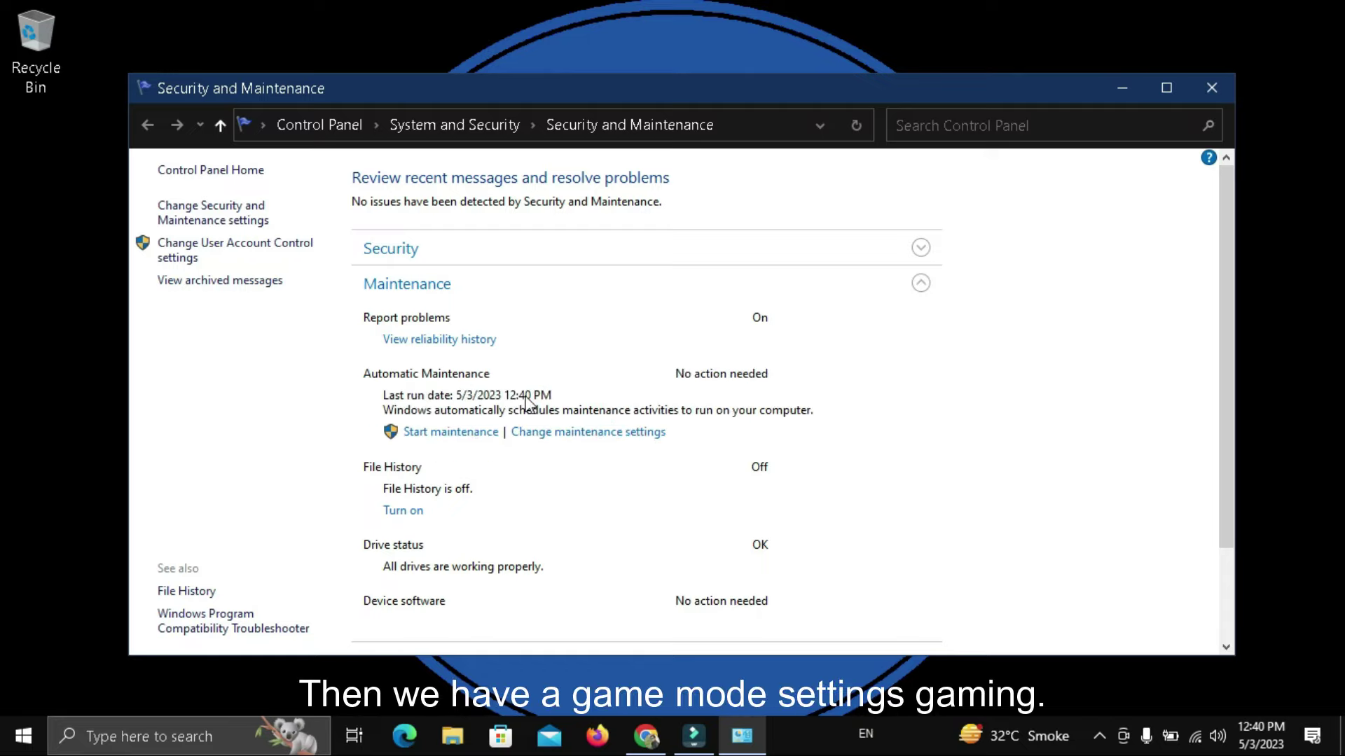
pyautogui.click(1210, 87)
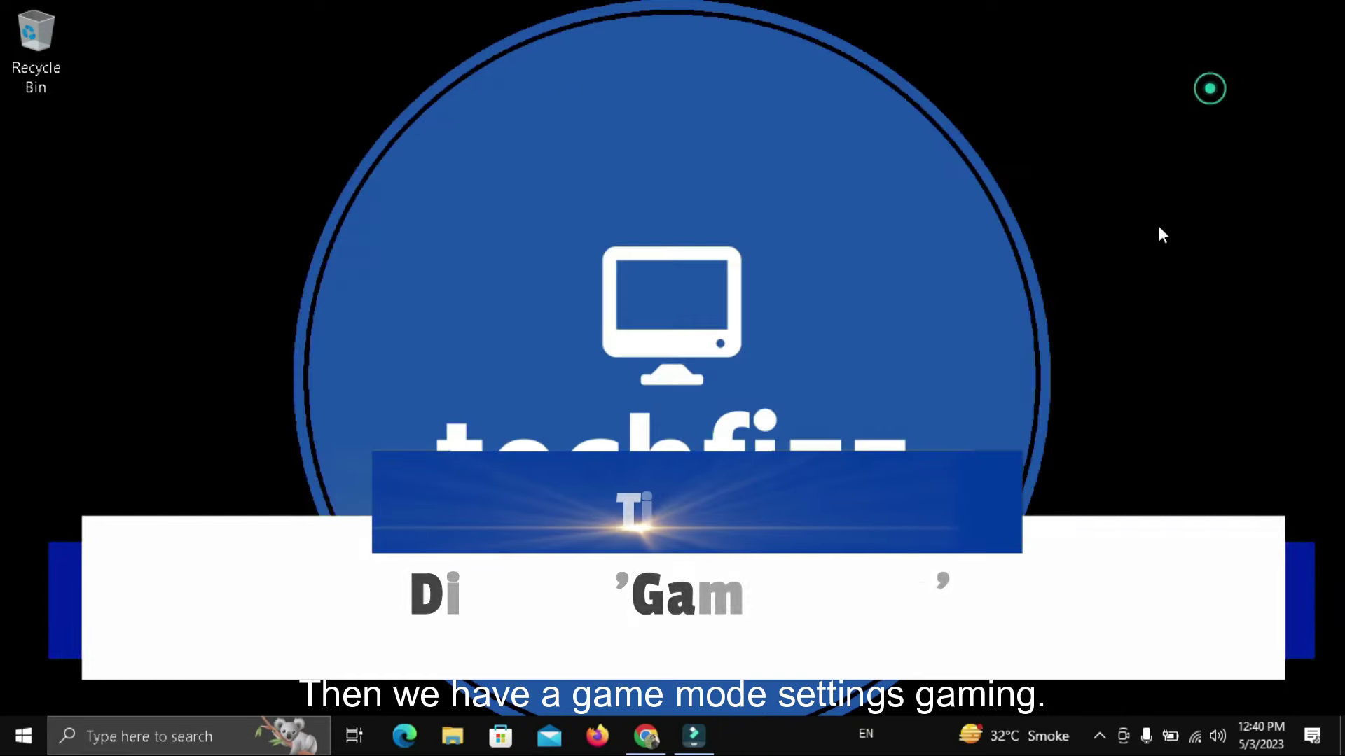
# - Search Windows for gaming, open Game Mode settings, turn Game Mode off, and close Settings
pyautogui.write('g')
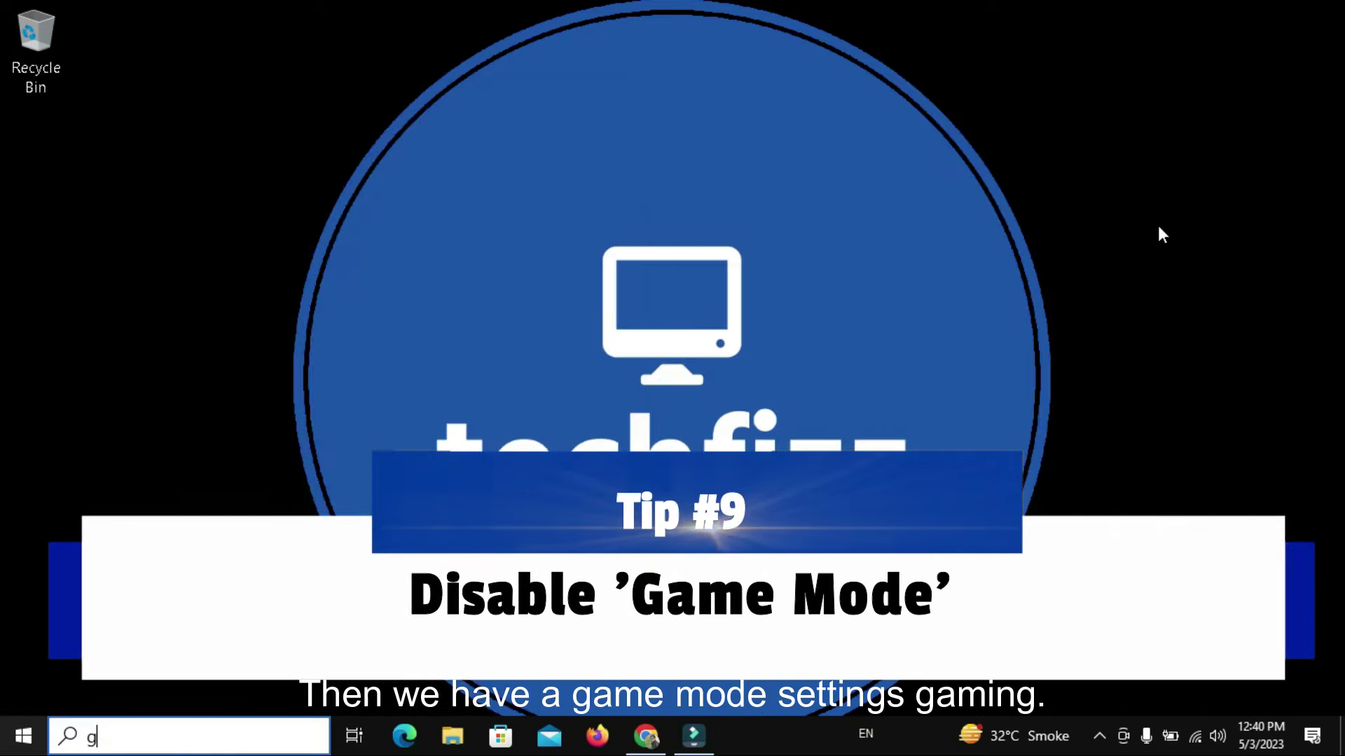
pyautogui.write('aming')
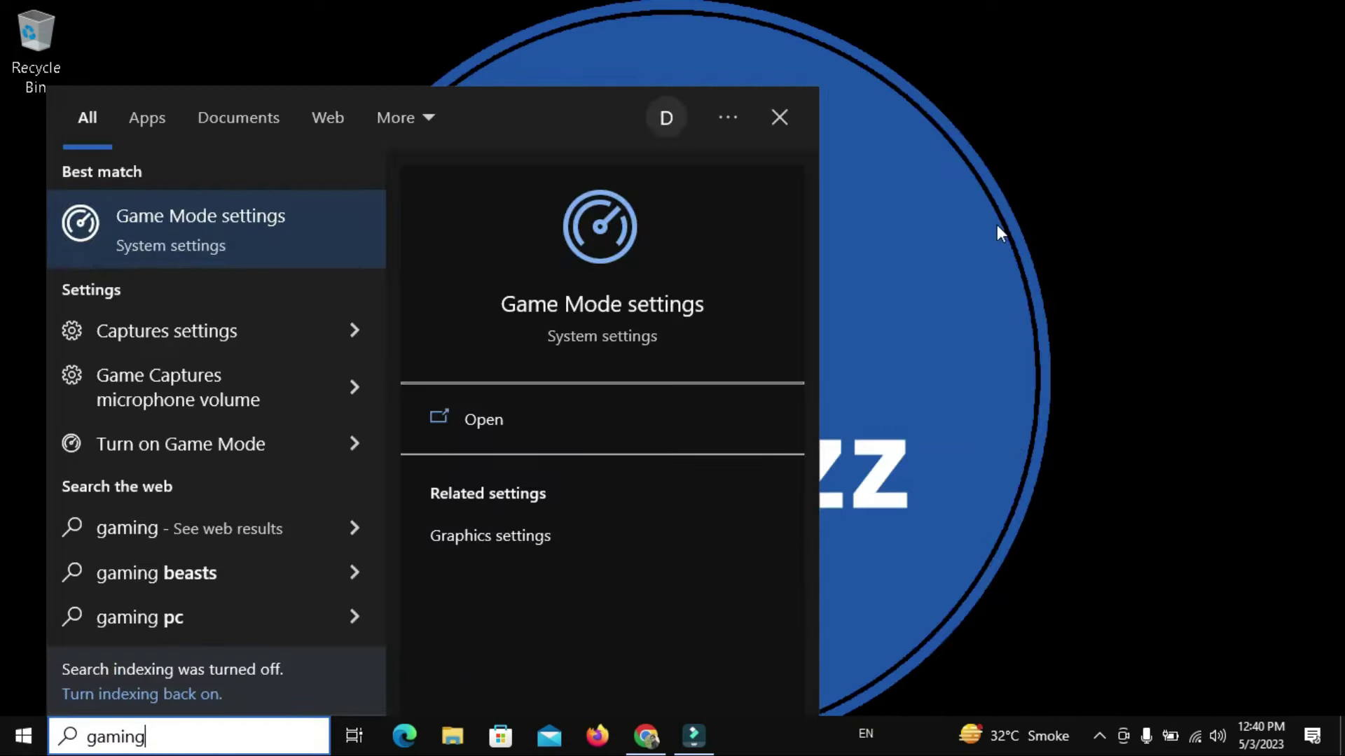
pyautogui.click(211, 217)
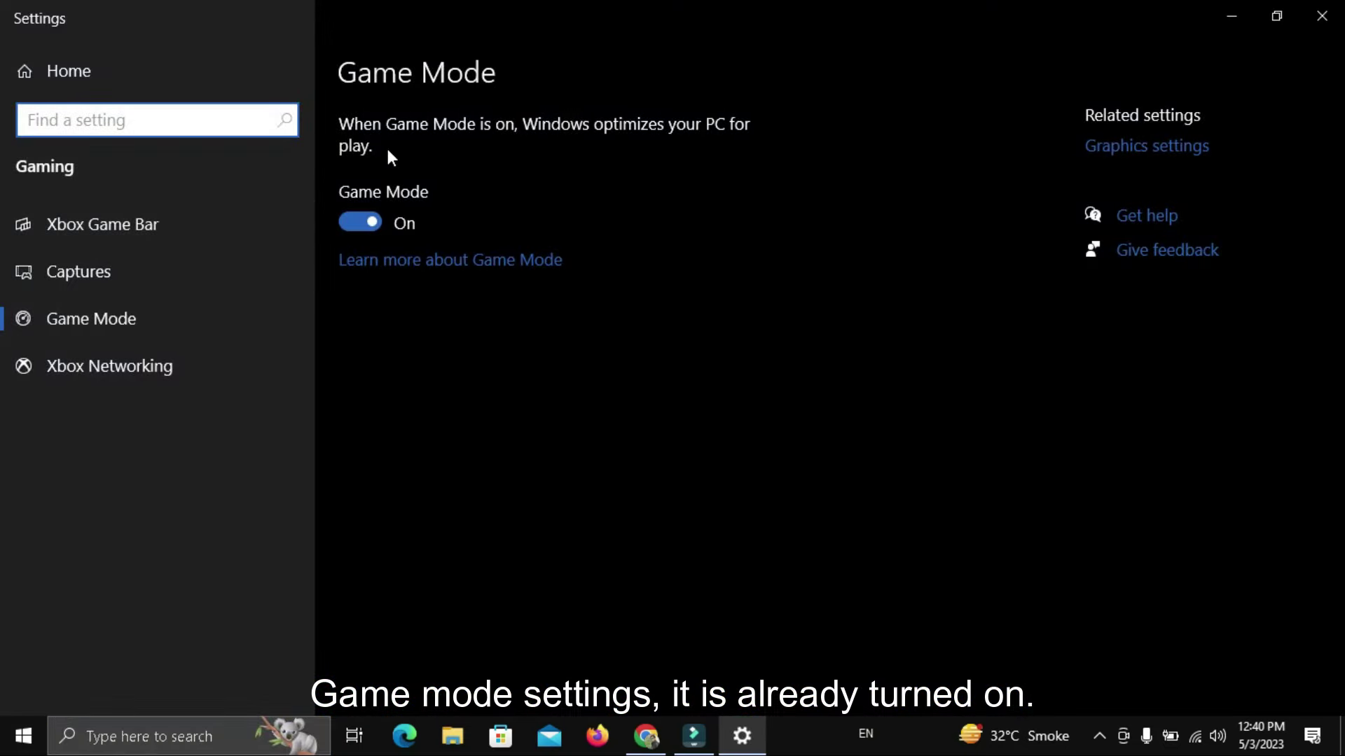
pyautogui.click(362, 225)
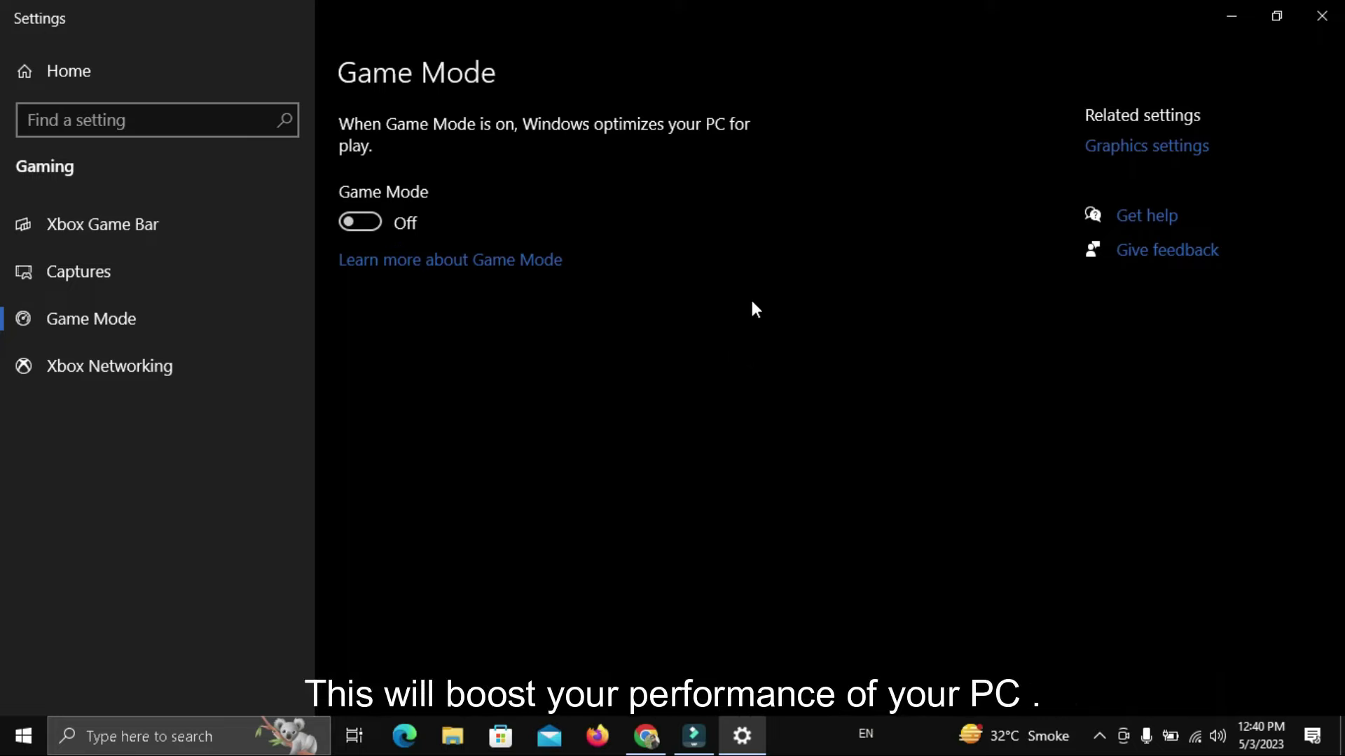
pyautogui.click(1314, 10)
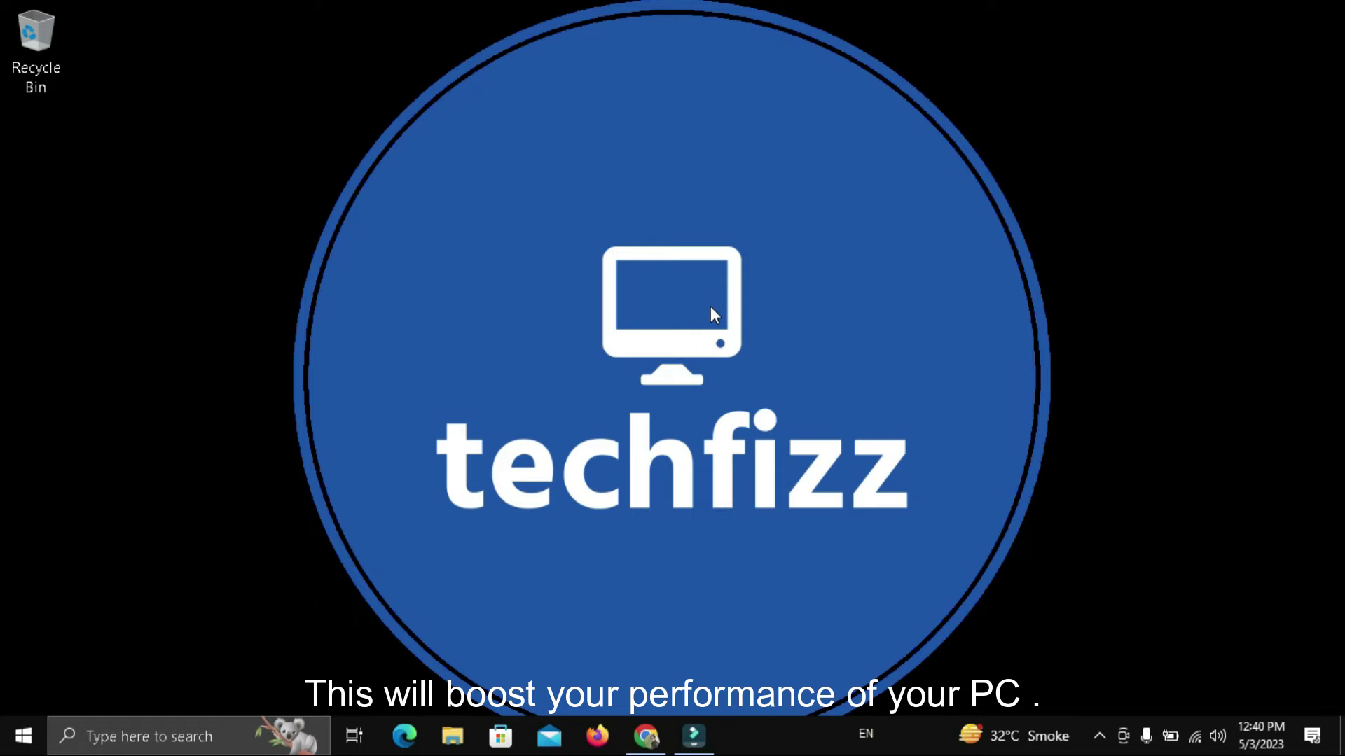
# - Open Task Manager maximized and end the VMware Horizon Generic Service Host 64-bit background process
pyautogui.hotkey('ctrl', 'shift', 'Escape')
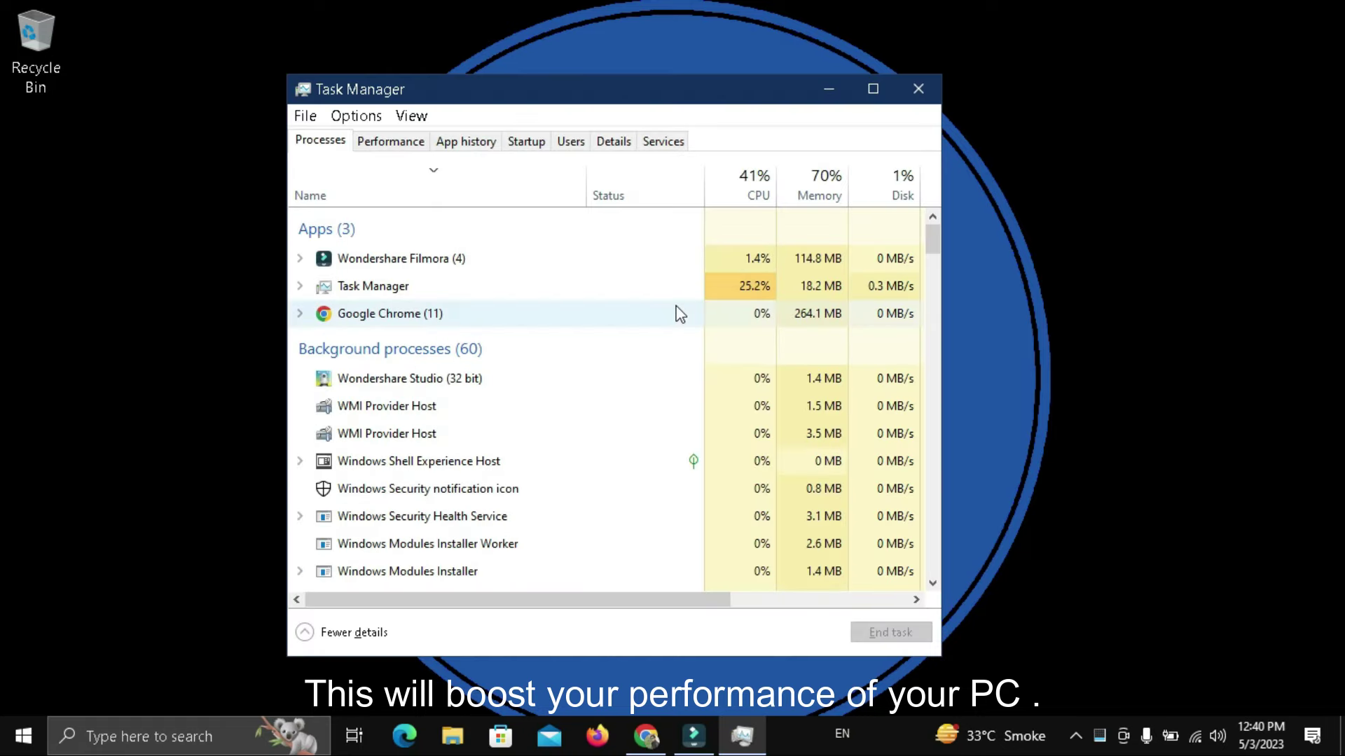
pyautogui.click(873, 89)
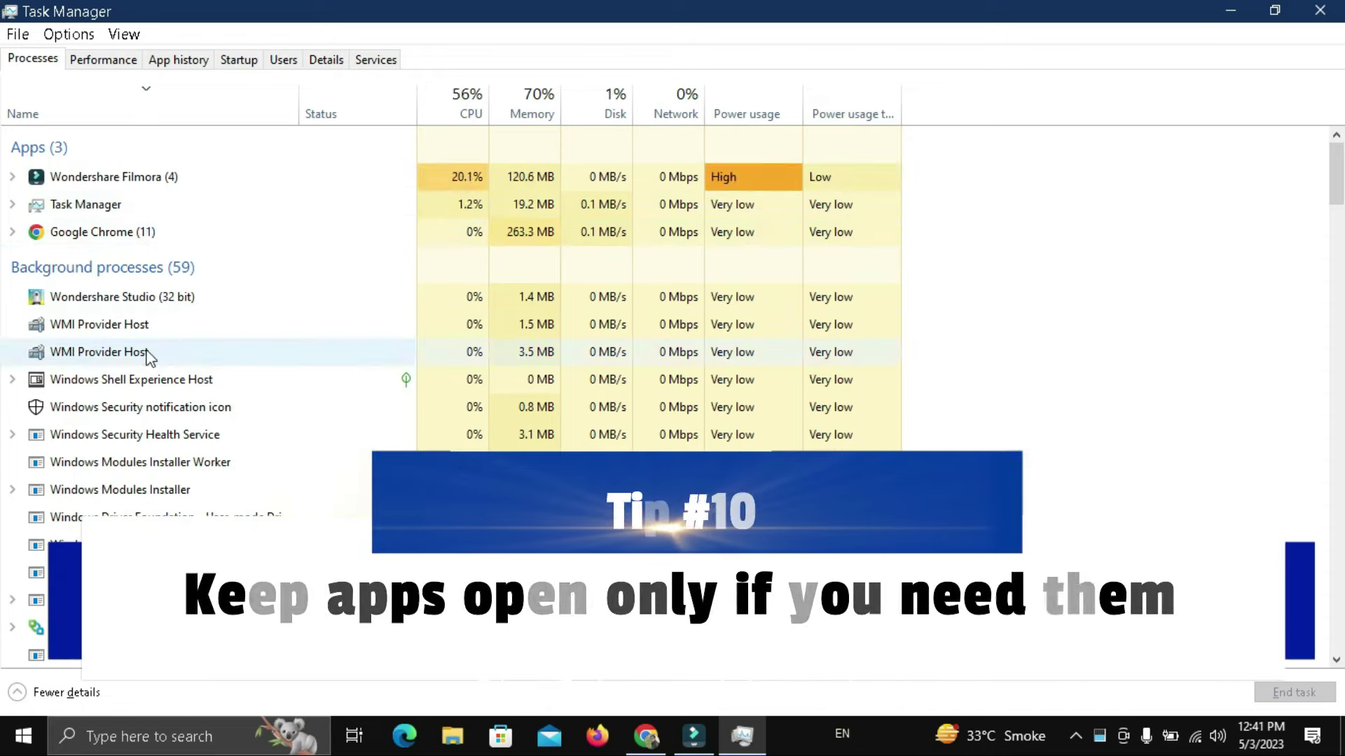
pyautogui.scroll(-2, 162, 506)
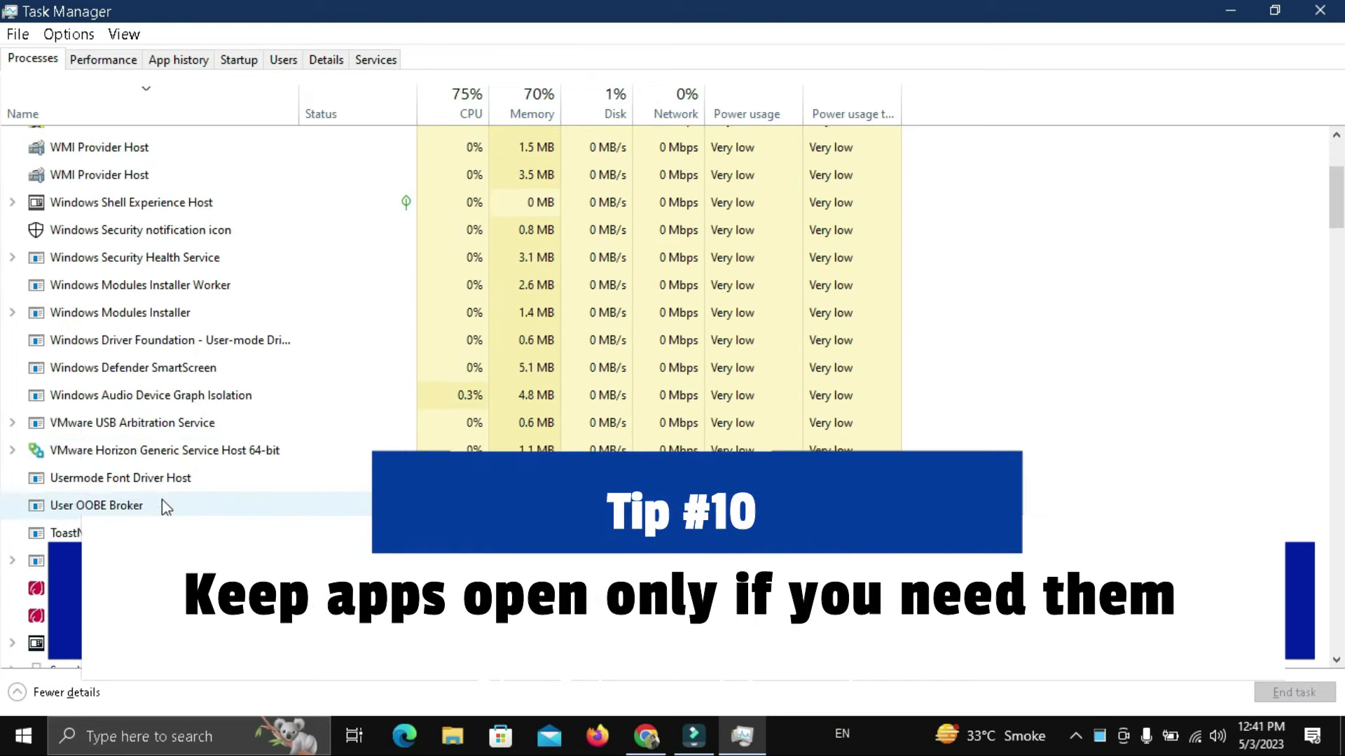
pyautogui.rightClick(111, 420)
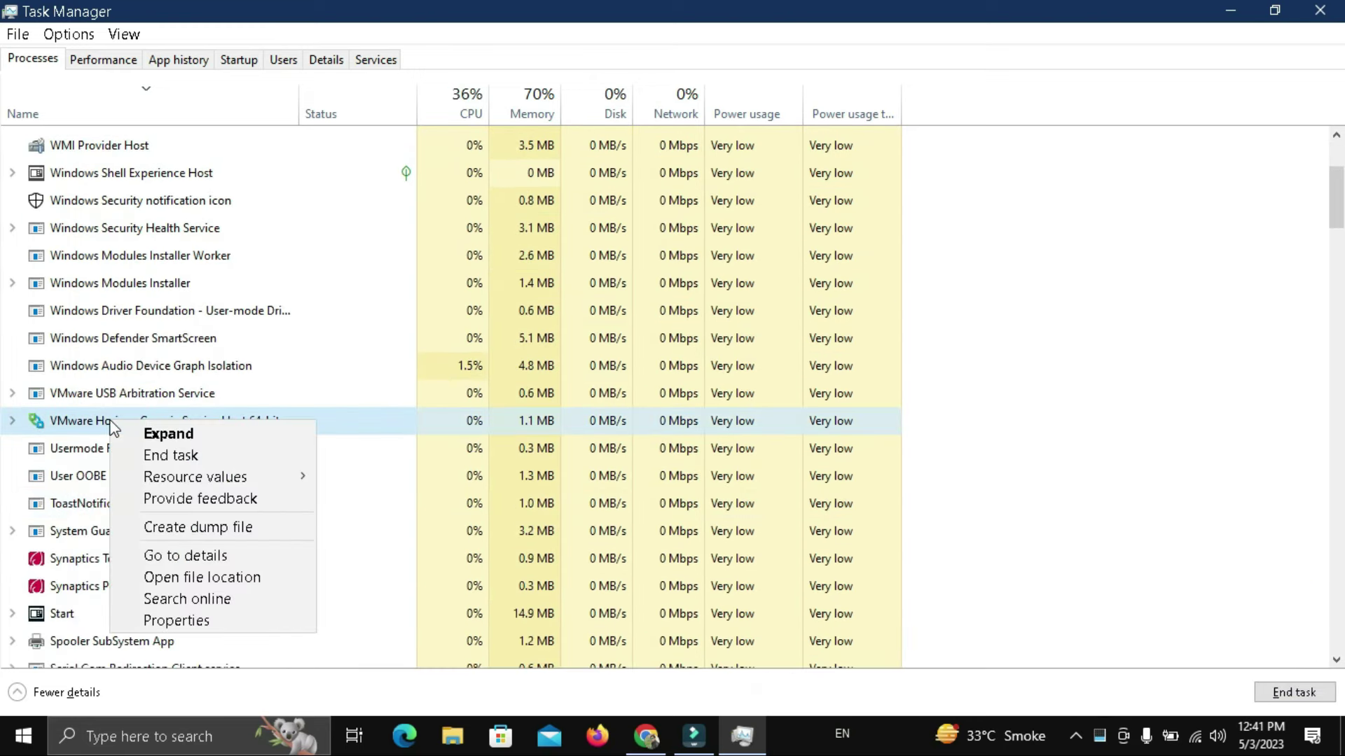
pyautogui.click(189, 455)
pyautogui.scroll(-6, 140, 453)
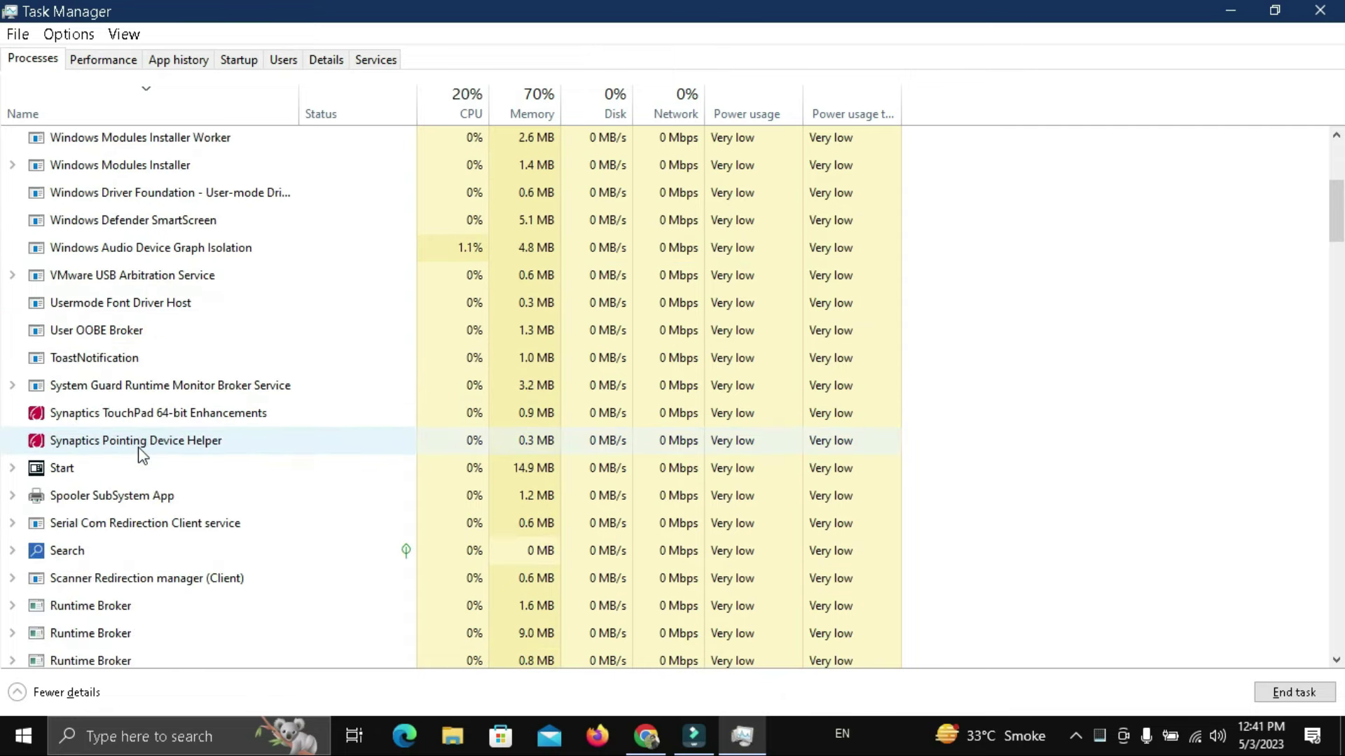